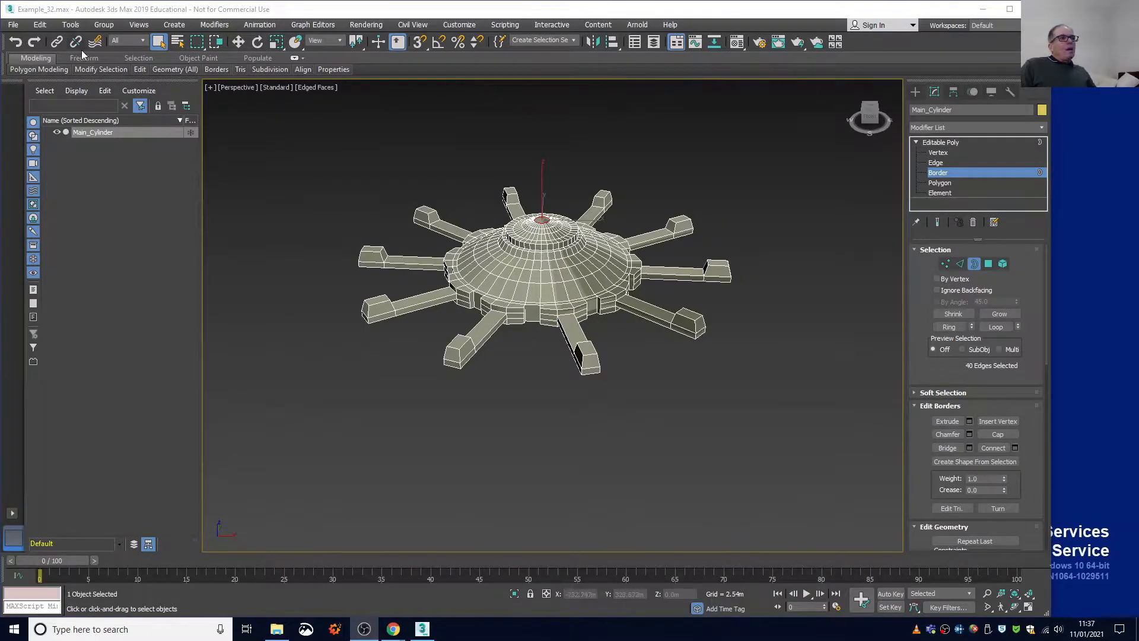
- Draw a standard plane about 729 m long and 1109 m wide in the Top view, enclosing the cylinder model
{"action": "left_click", "coordinate": [208, 88]}
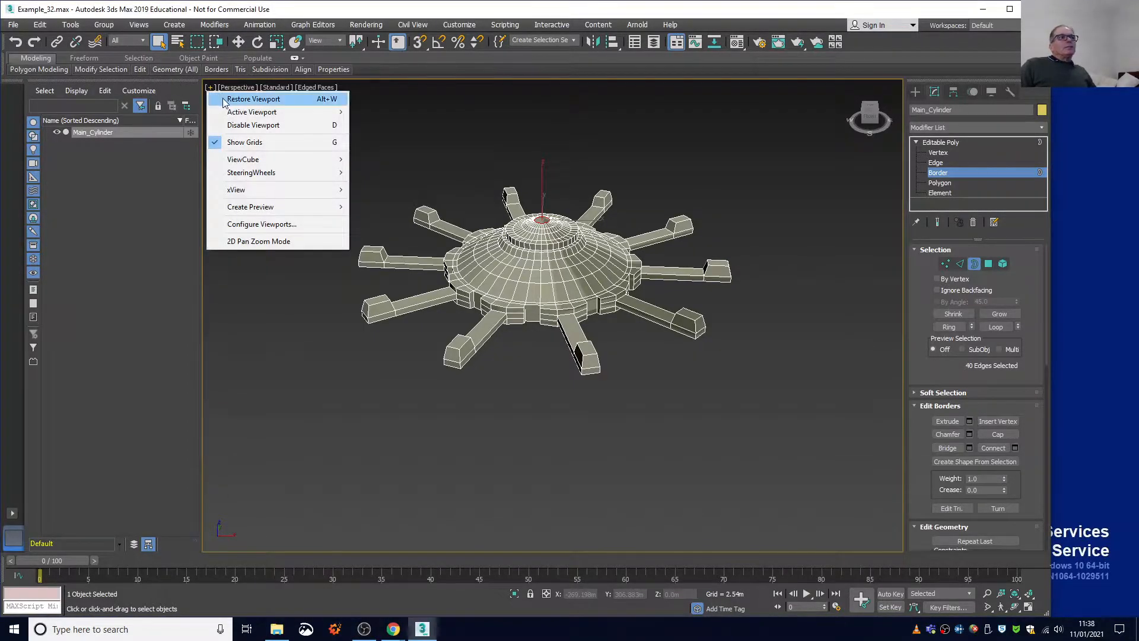
{"action": "left_click", "coordinate": [226, 98]}
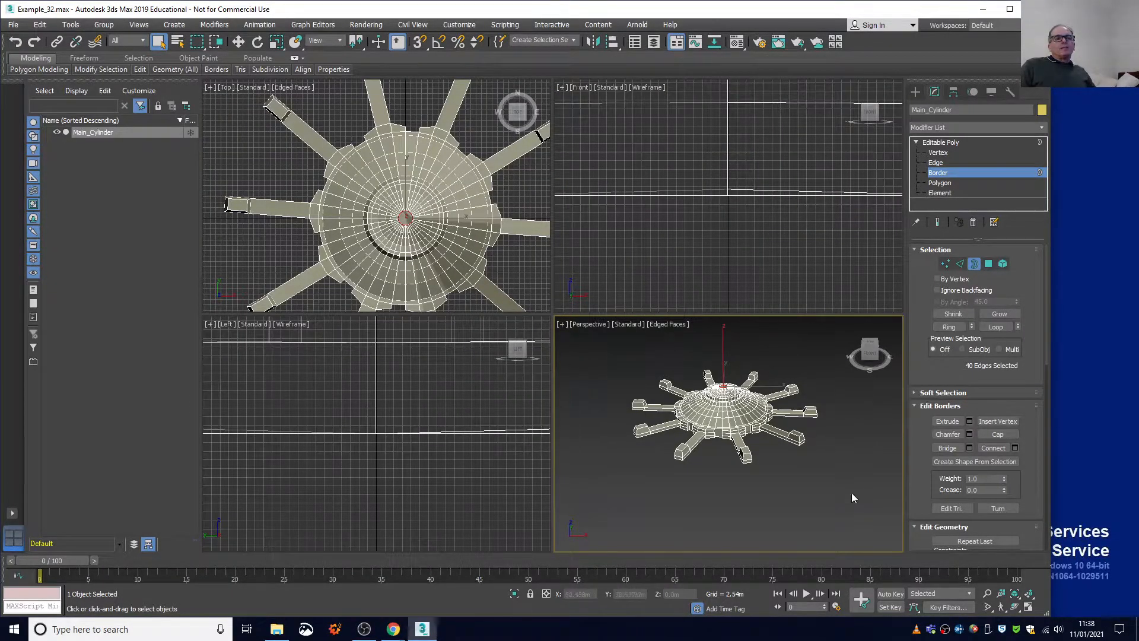
{"action": "left_click", "coordinate": [916, 93]}
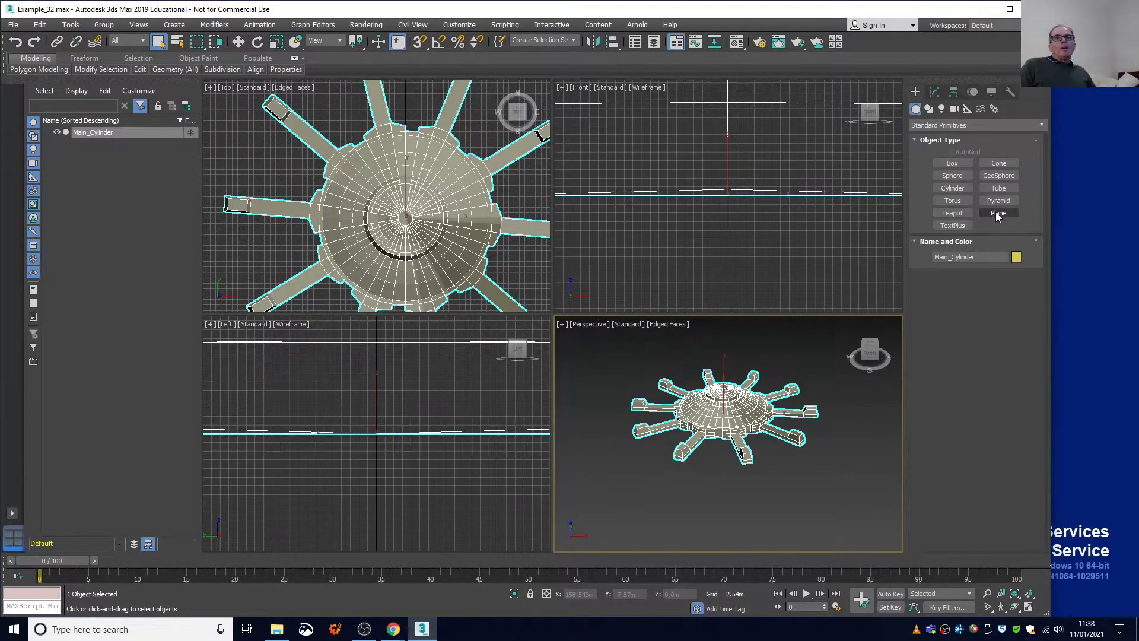
{"action": "left_click", "coordinate": [997, 214]}
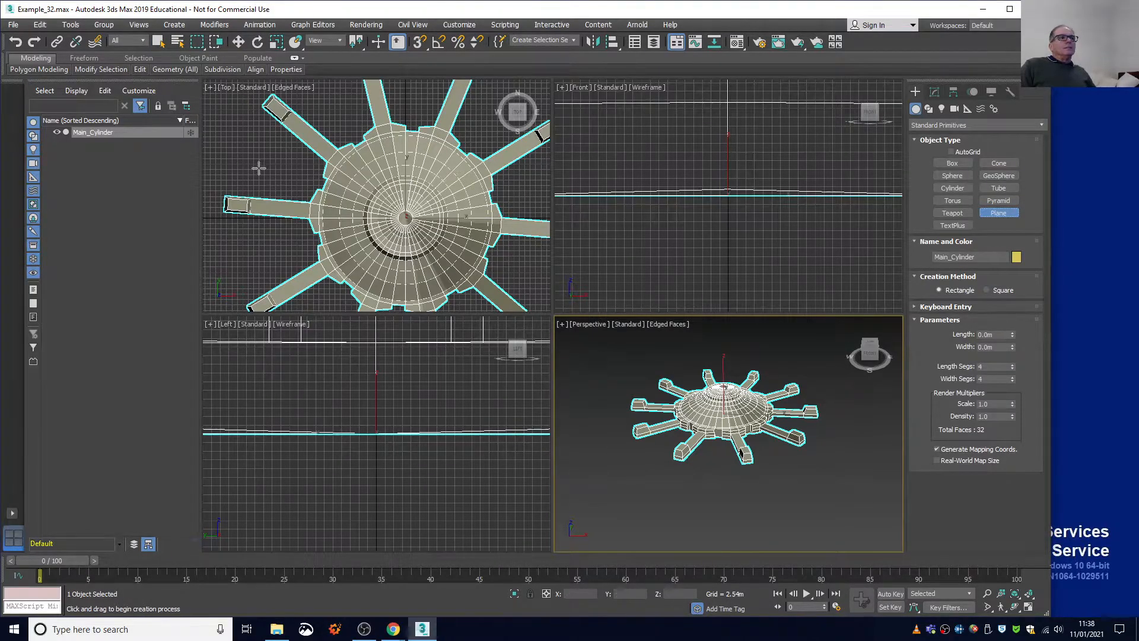
{"action": "left_click", "coordinate": [232, 102]}
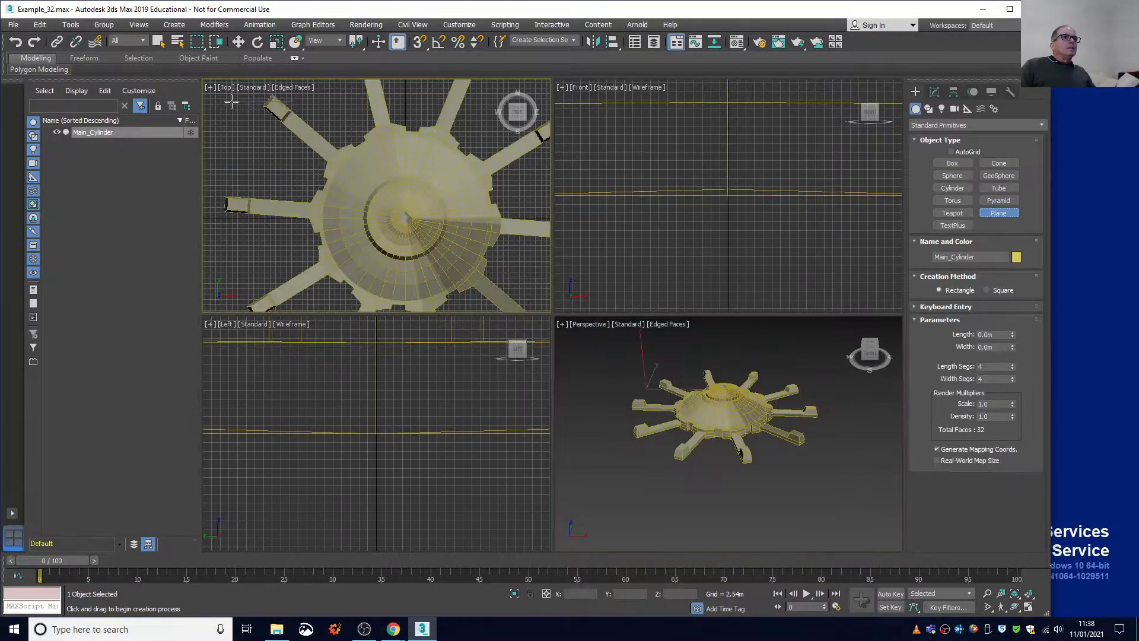
{"action": "key", "text": "alt+w"}
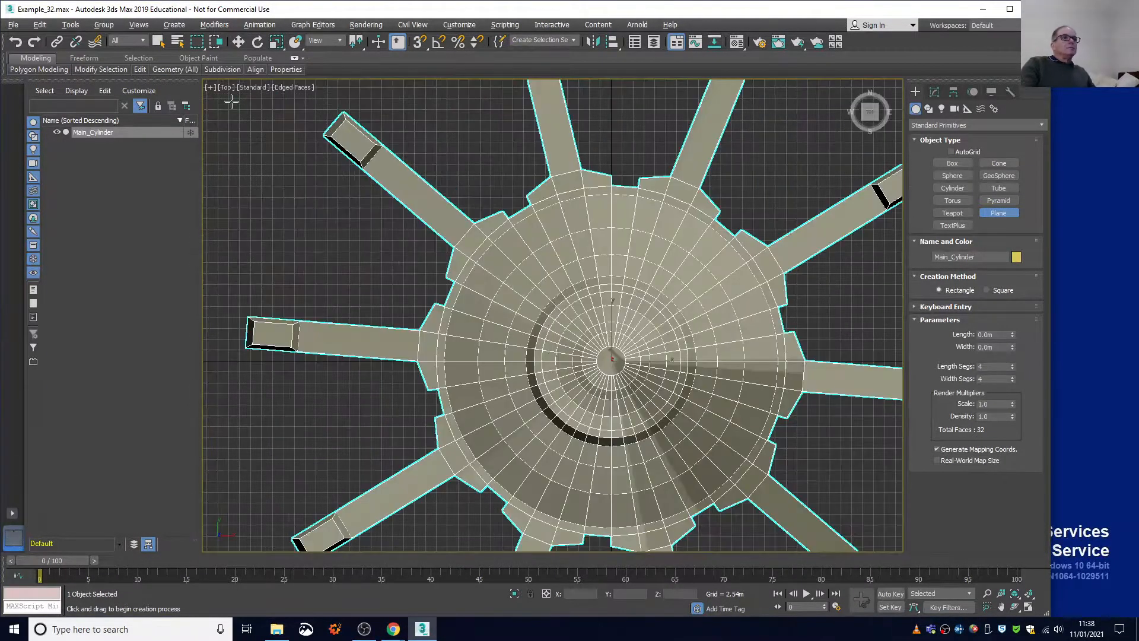
{"action": "scroll", "coordinate": [356, 157], "scroll_direction": "down", "scroll_amount": 5}
{"action": "scroll", "coordinate": [618, 270], "scroll_direction": "down", "scroll_amount": 4}
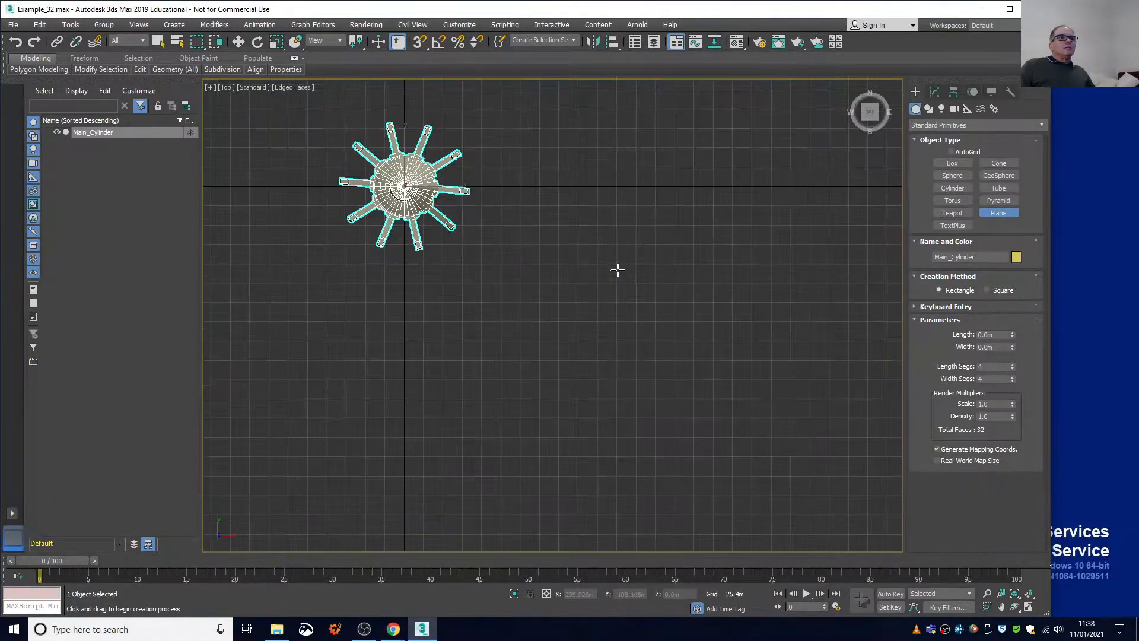
{"action": "left_click_drag", "start_coordinate": [293, 107], "coordinate": [889, 500]}
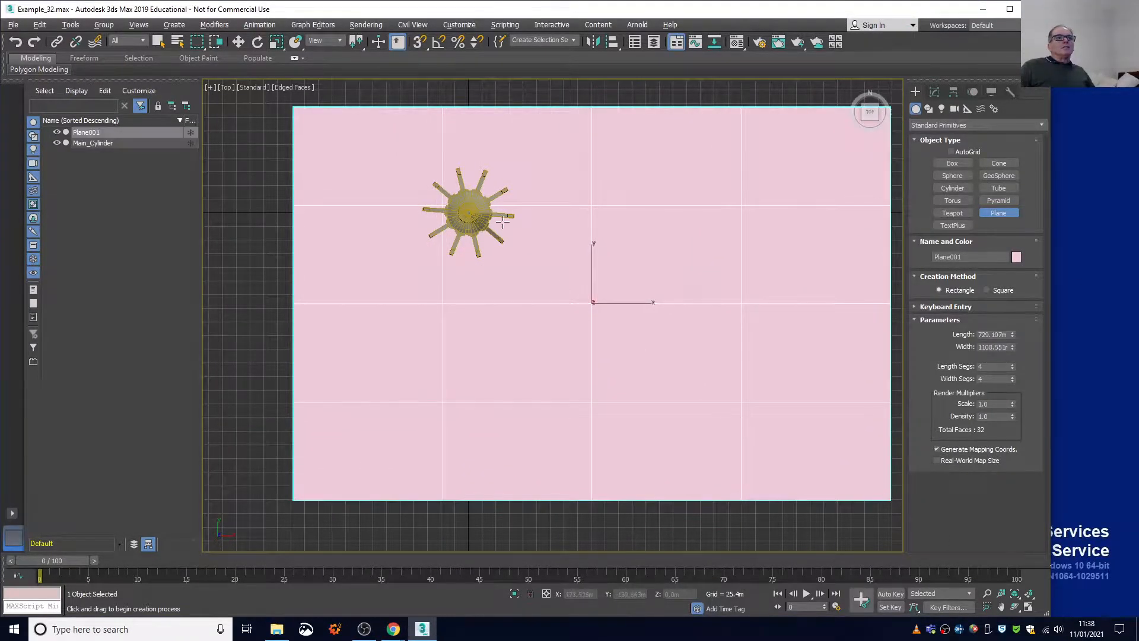
- Return to the four-view layout, frame the plane and model in the Perspective view, and maximize that view
{"action": "left_click", "coordinate": [210, 87]}
{"action": "left_click", "coordinate": [219, 94]}
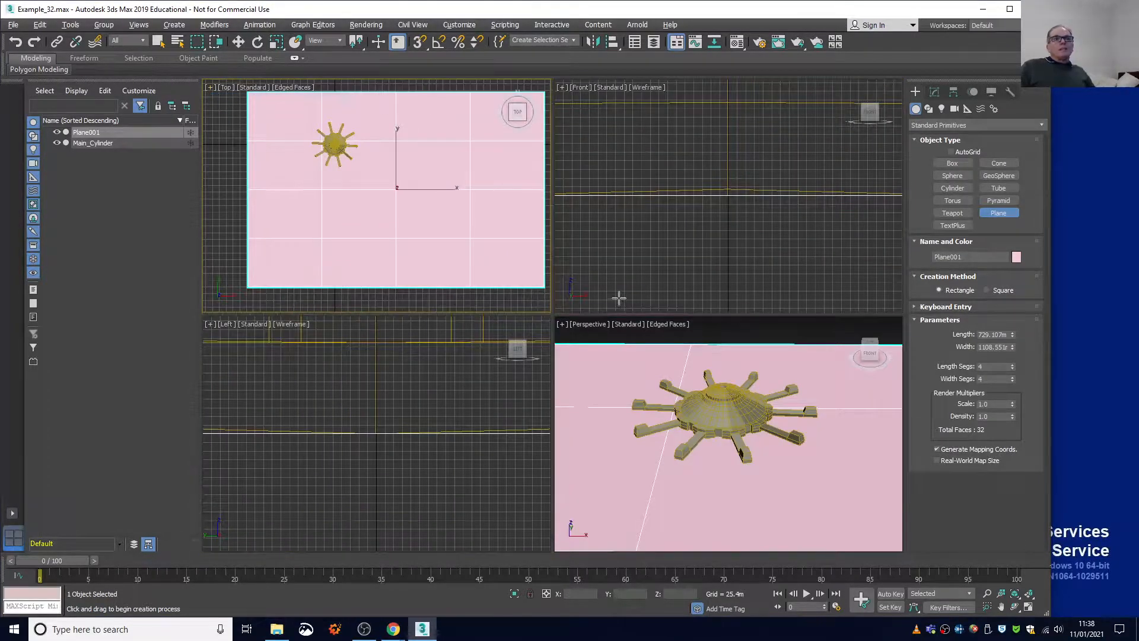
{"action": "scroll", "coordinate": [627, 309], "scroll_direction": "down", "scroll_amount": 3}
{"action": "scroll", "coordinate": [672, 399], "scroll_direction": "down", "scroll_amount": 2}
{"action": "scroll", "coordinate": [672, 399], "scroll_direction": "down", "scroll_amount": 3}
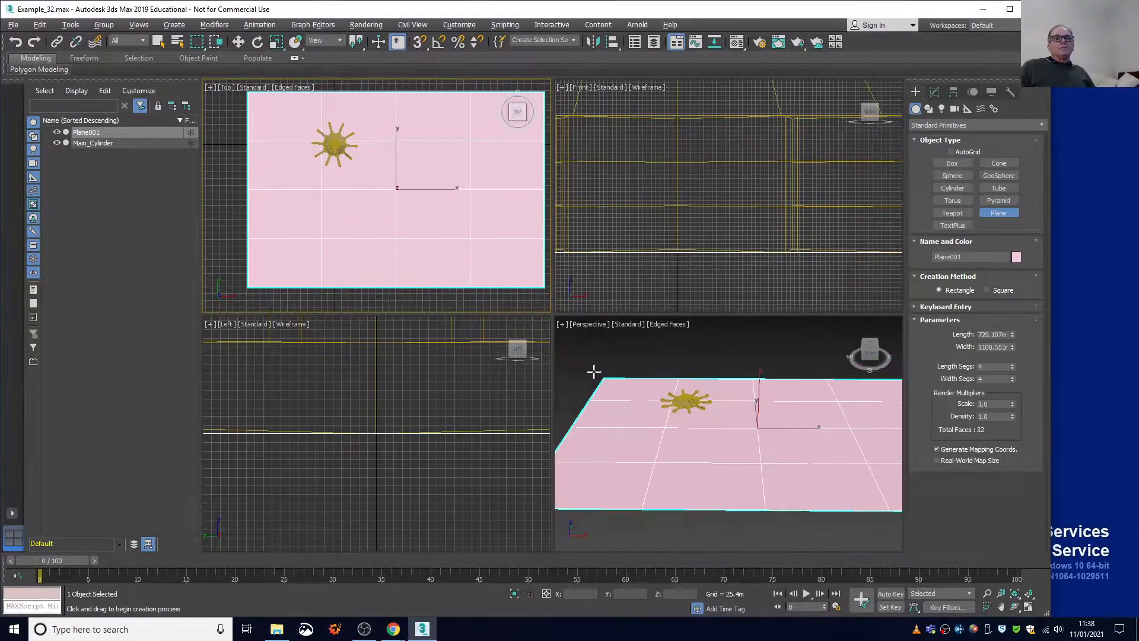
{"action": "left_click", "coordinate": [594, 364]}
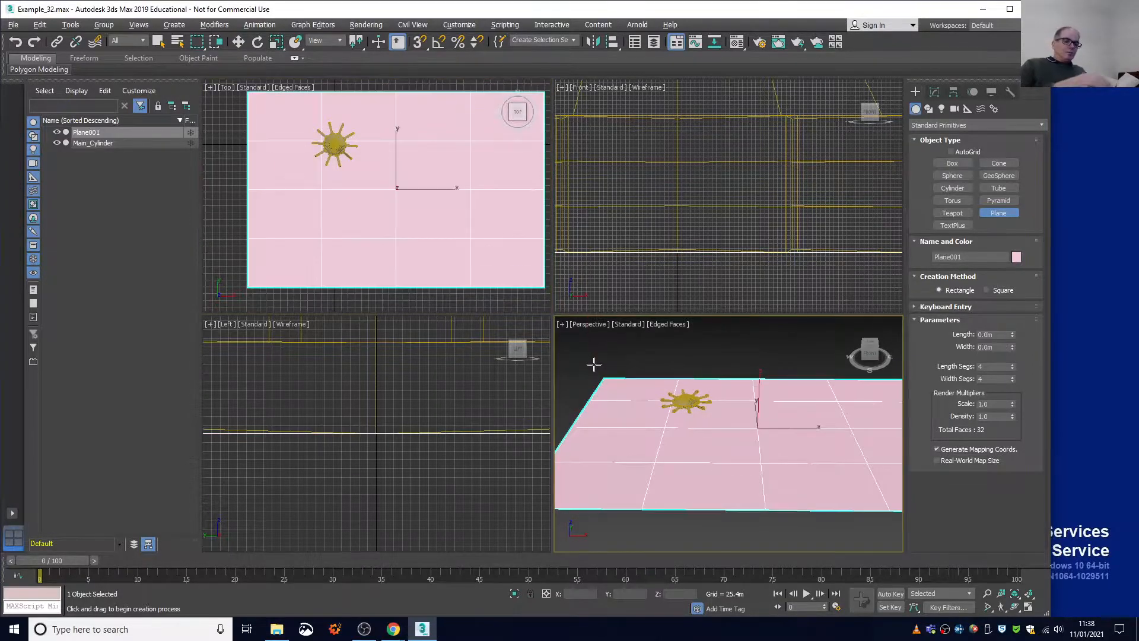
{"action": "key", "text": "alt+w"}
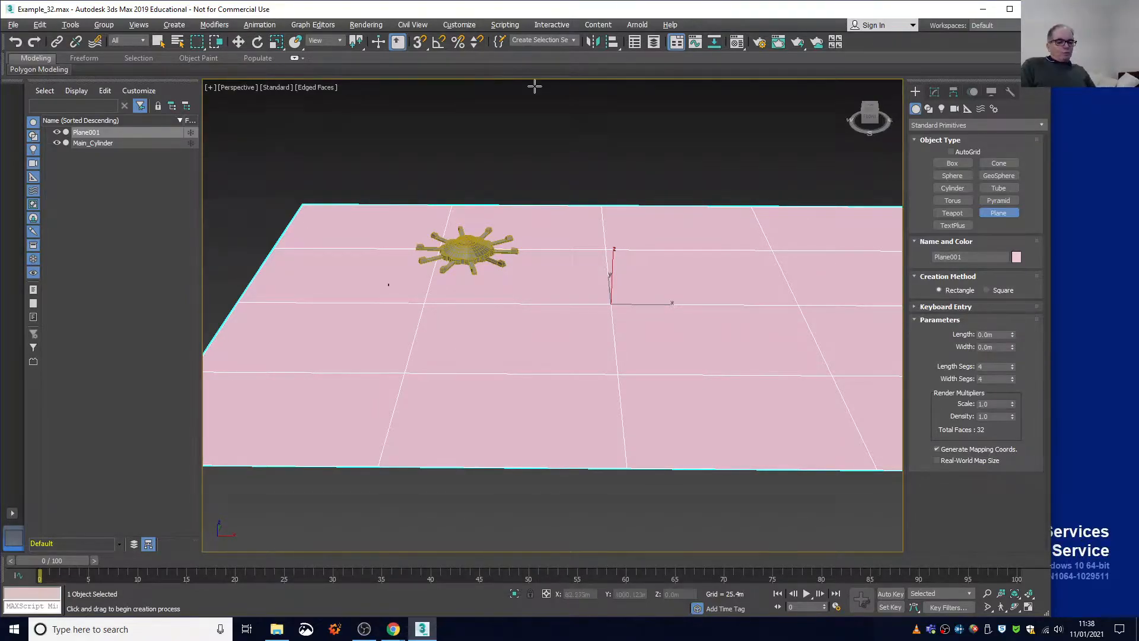
- Give the second material slot a green diffuse colour with RGB 47, 146, 42 and apply it to the plane
{"action": "key", "text": "m"}
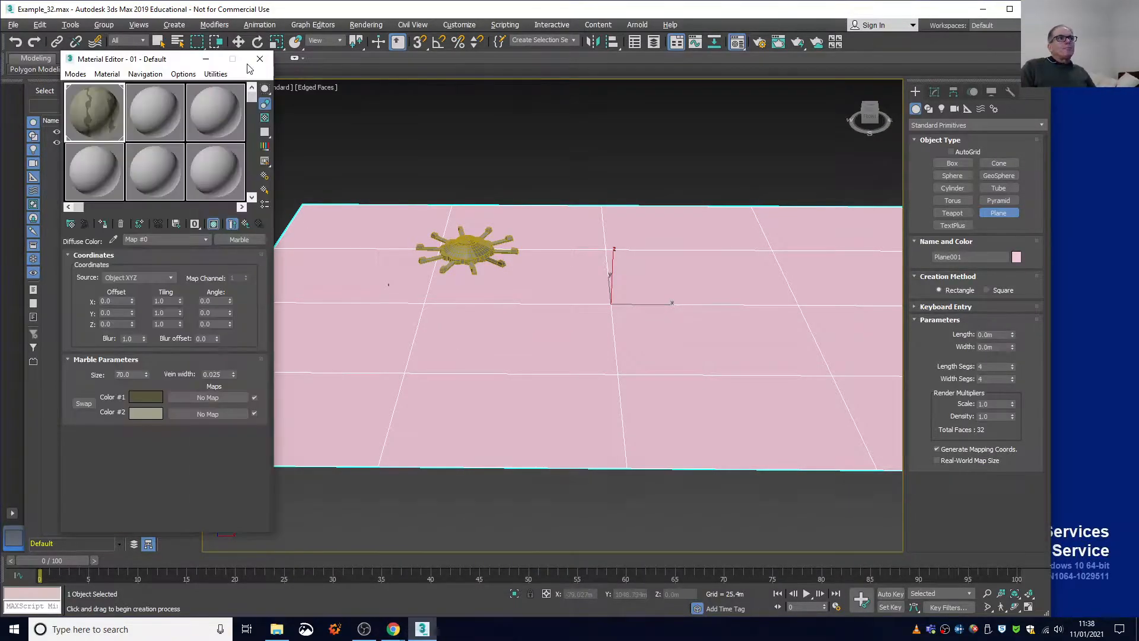
{"action": "left_click", "coordinate": [151, 105]}
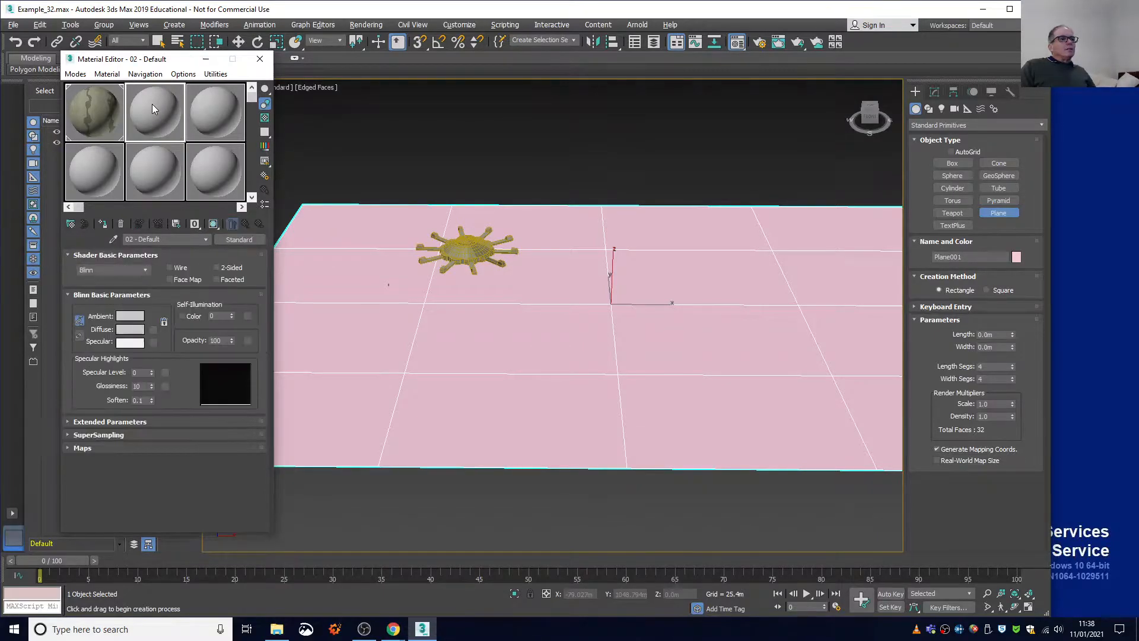
{"action": "left_click", "coordinate": [131, 330]}
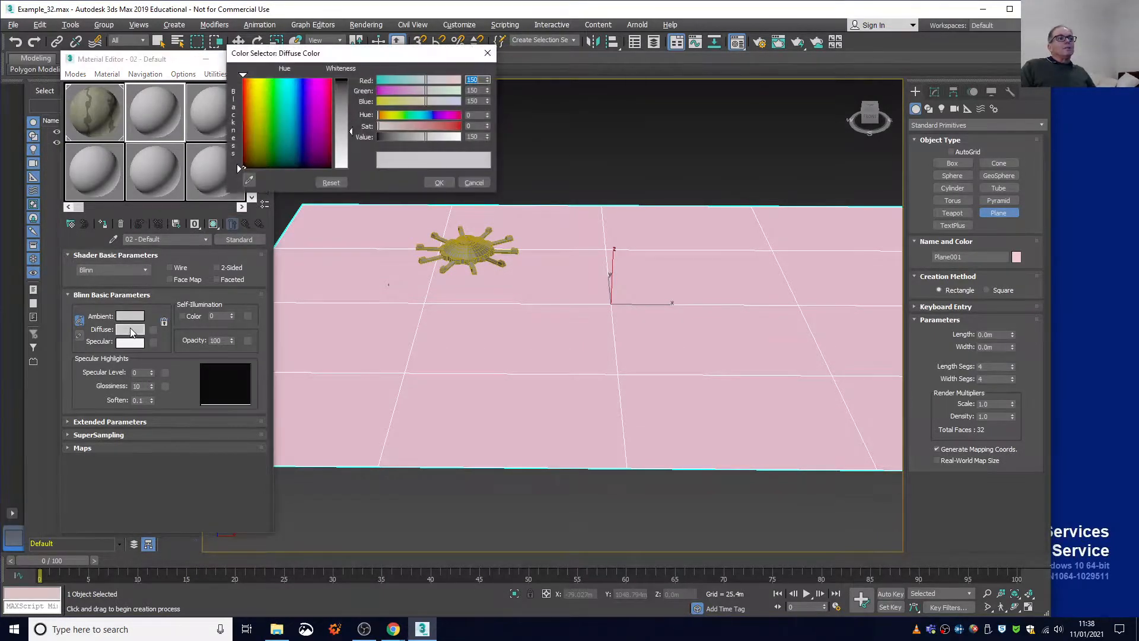
{"action": "left_click", "coordinate": [272, 125]}
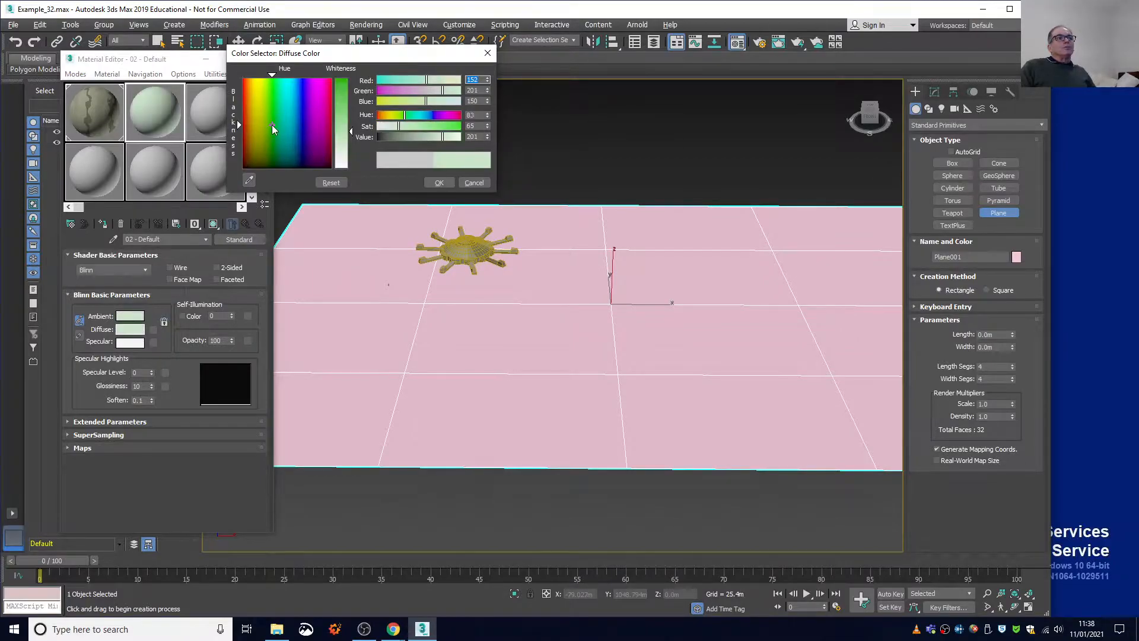
{"action": "left_click", "coordinate": [344, 94]}
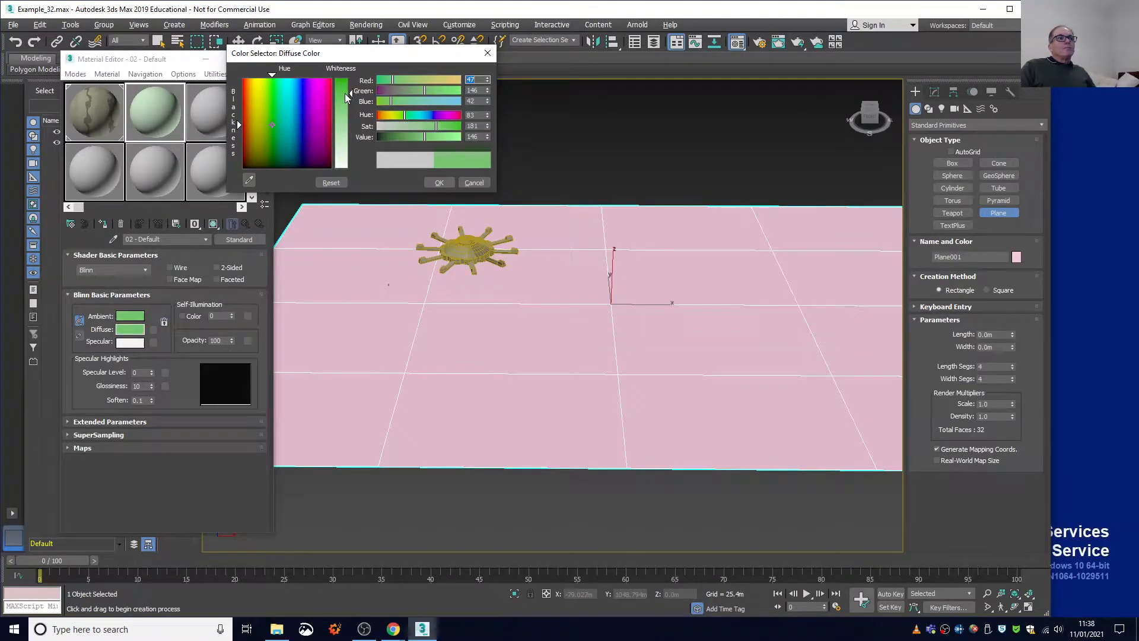
{"action": "left_click", "coordinate": [439, 182]}
{"action": "left_click_drag", "start_coordinate": [138, 109], "coordinate": [334, 293]}
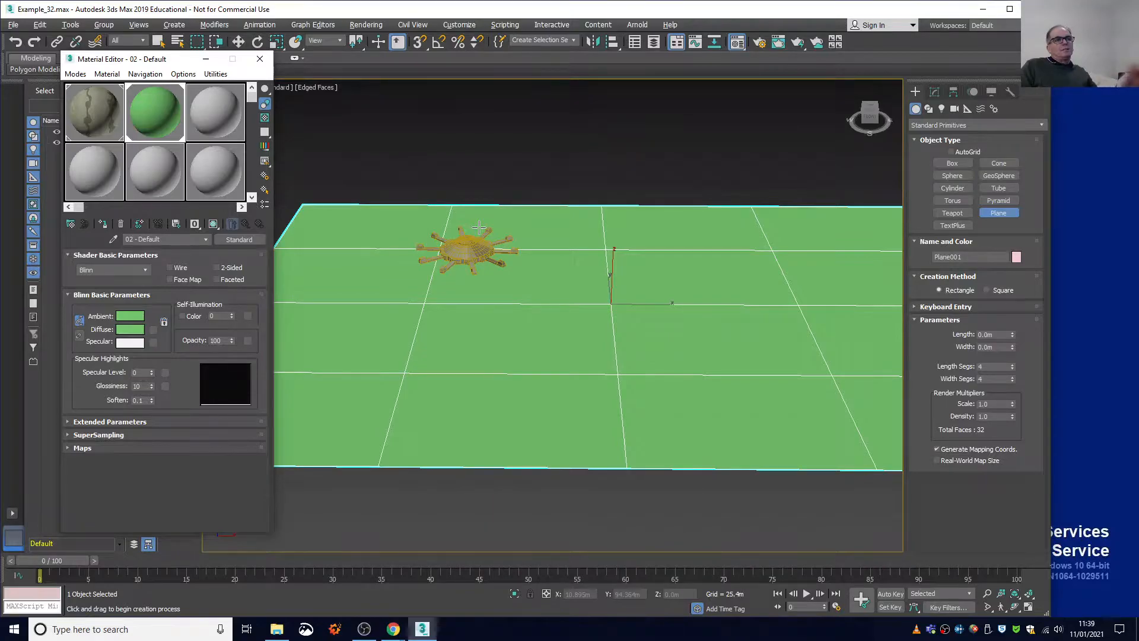
- Select the third material slot, switch to Chrome, and search Google for "liverpool map"
{"action": "left_click", "coordinate": [226, 103]}
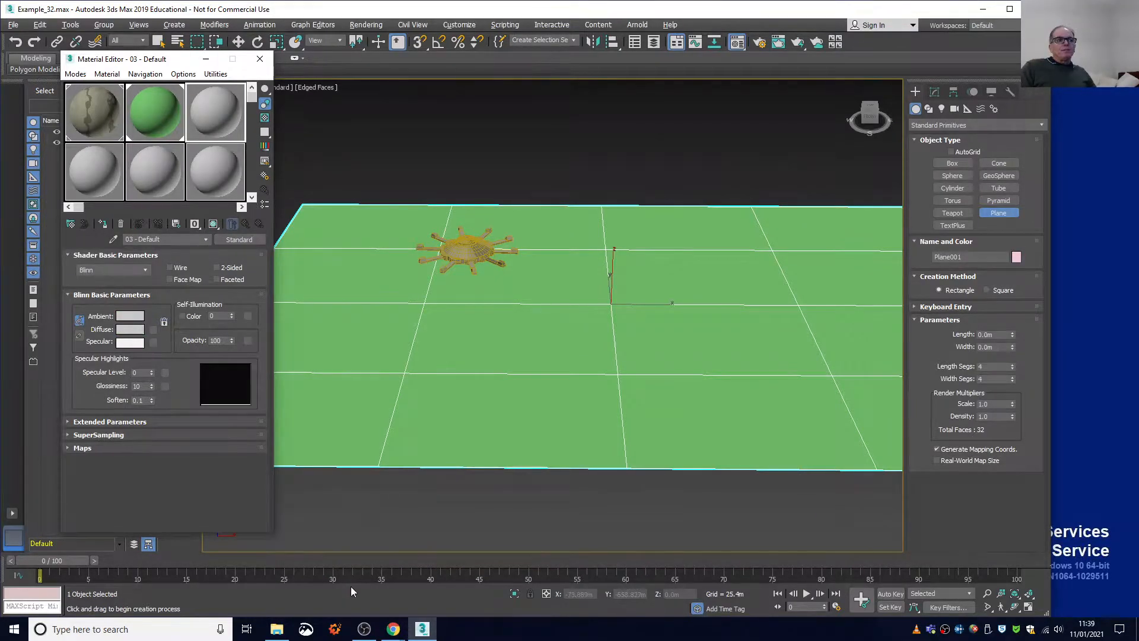
{"action": "left_click", "coordinate": [393, 630]}
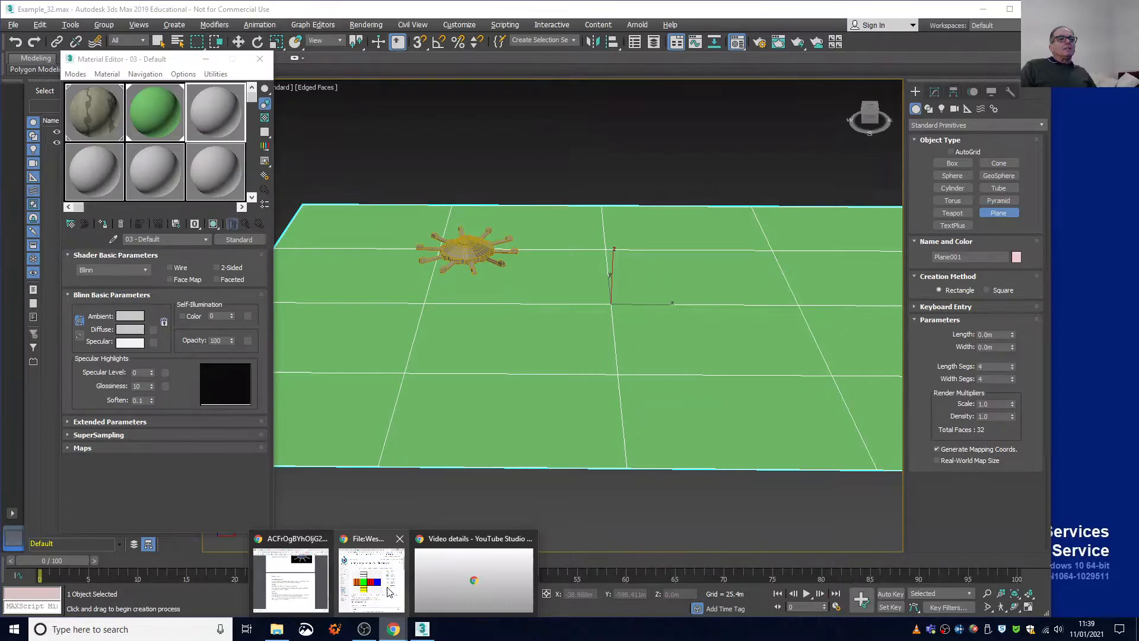
{"action": "mouse_move", "coordinate": [369, 593]}
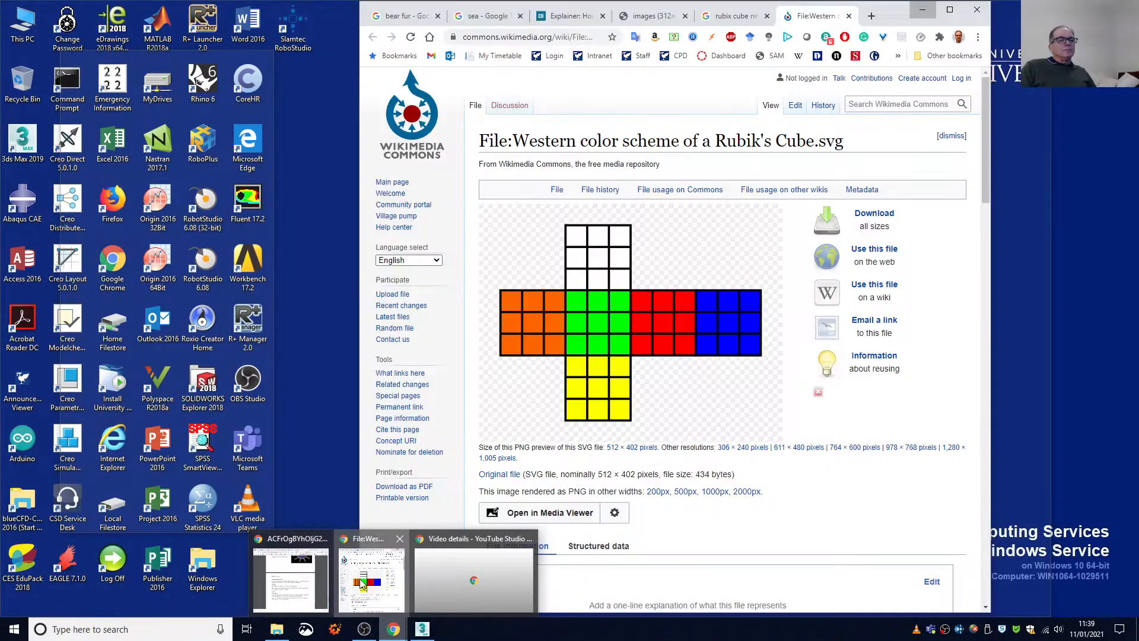
{"action": "left_click", "coordinate": [362, 583]}
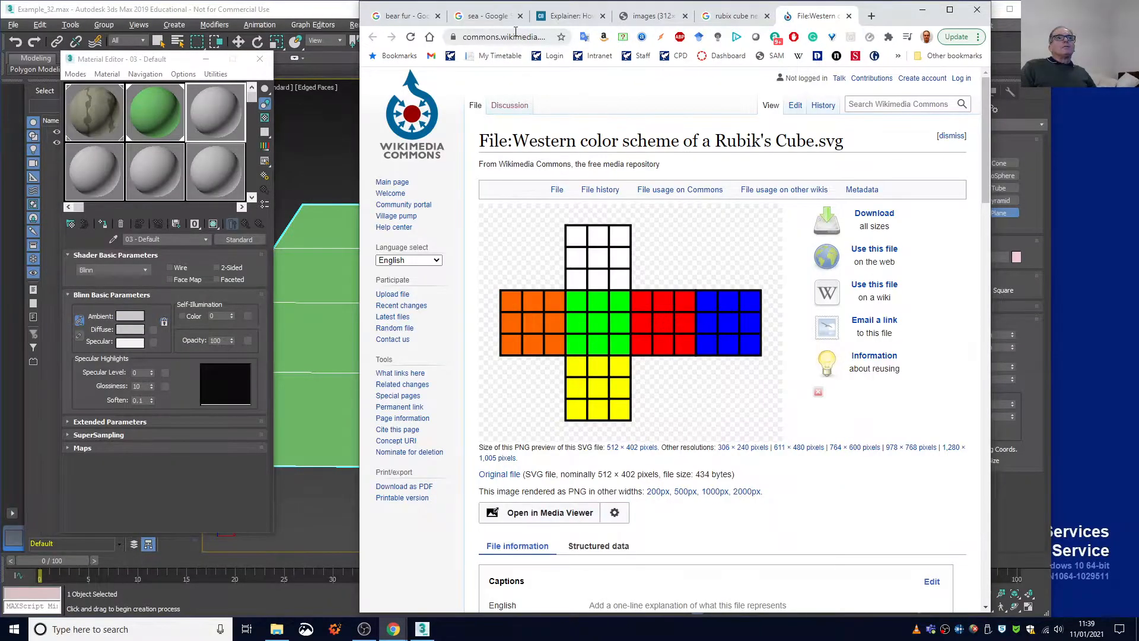
{"action": "left_click", "coordinate": [515, 34]}
{"action": "type", "text": "l"}
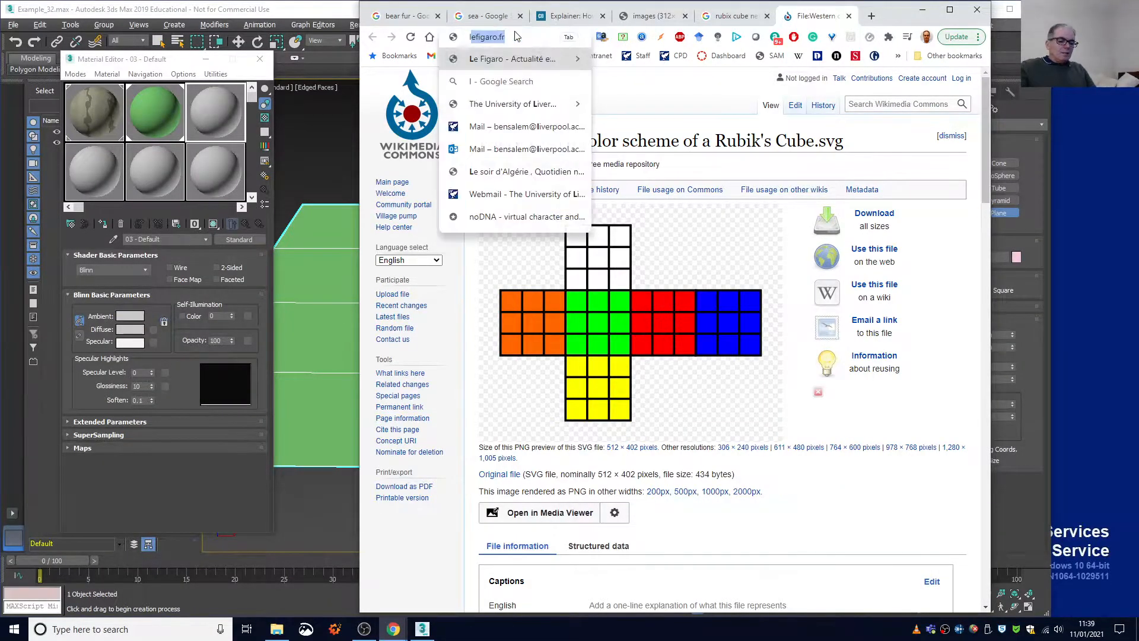
{"action": "type", "text": "iverpool ma"}
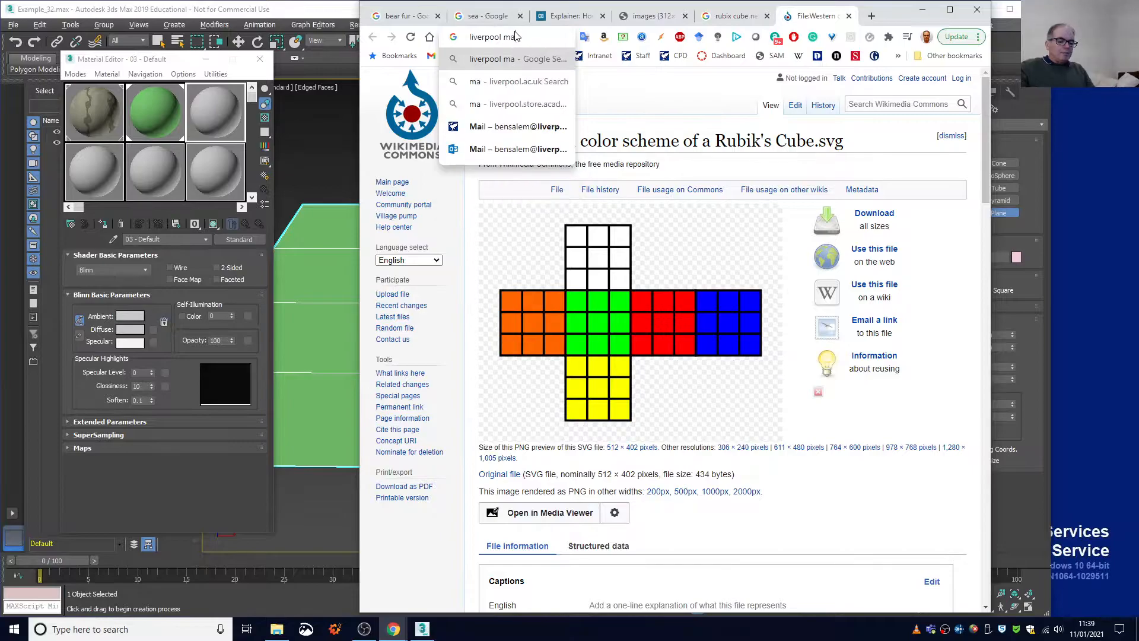
{"action": "type", "text": "p"}
{"action": "key", "text": "Return"}
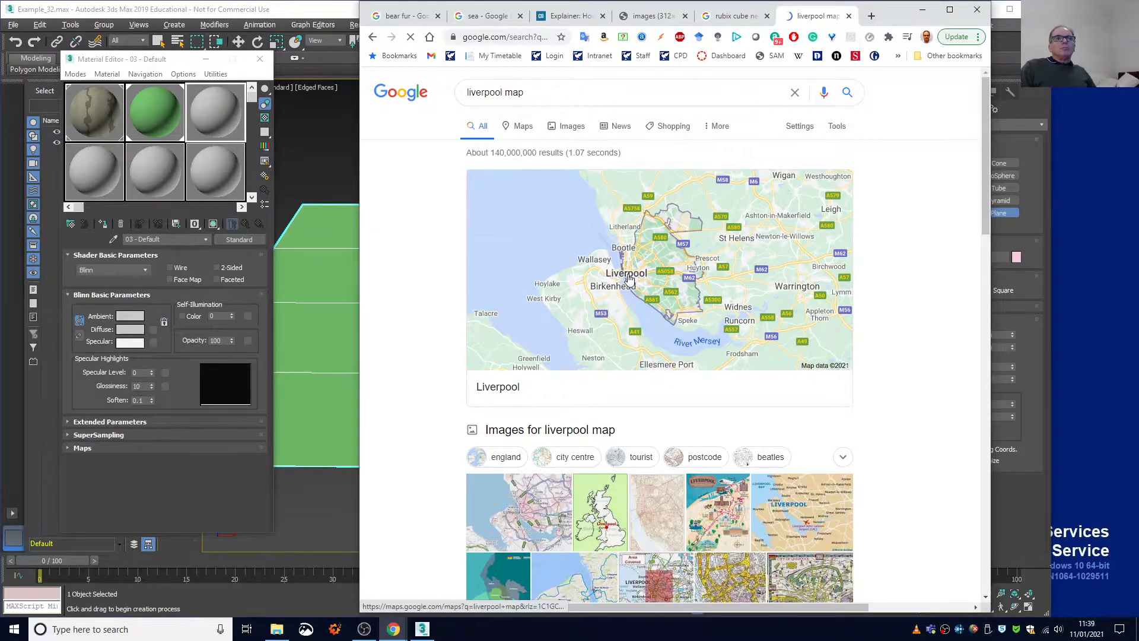
- Browse the Google image results and open the preview of the illustrated "Liverpool Map Brick Orange OR Pink" from Etsy
{"action": "scroll", "coordinate": [593, 424], "scroll_direction": "down", "scroll_amount": 2}
{"action": "scroll", "coordinate": [597, 428], "scroll_direction": "down", "scroll_amount": 1}
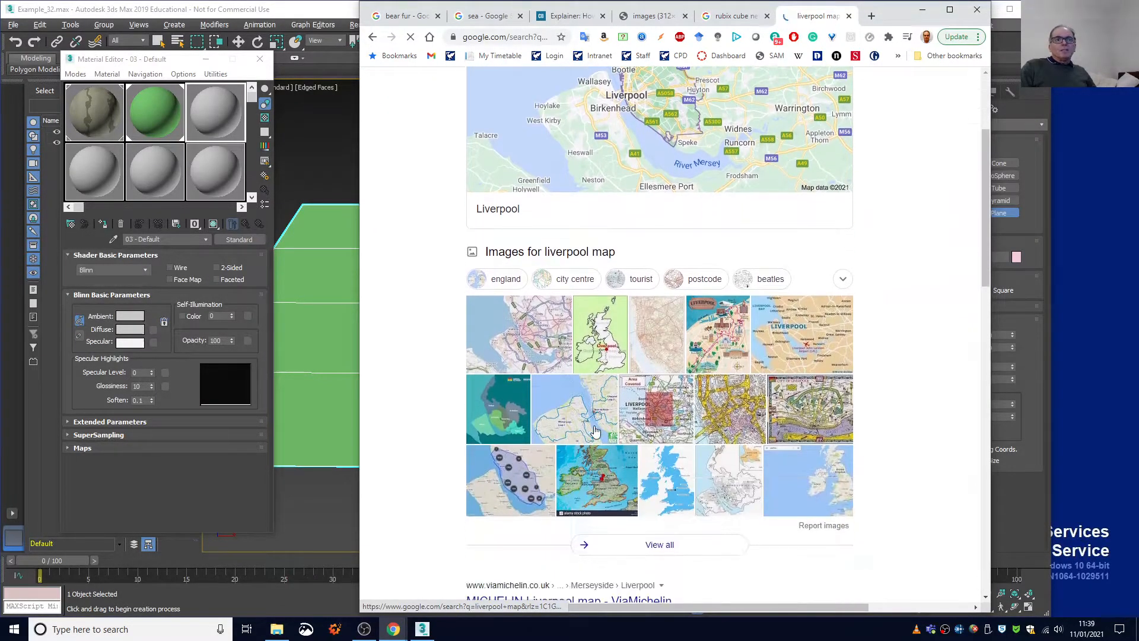
{"action": "scroll", "coordinate": [563, 297], "scroll_direction": "up", "scroll_amount": 3}
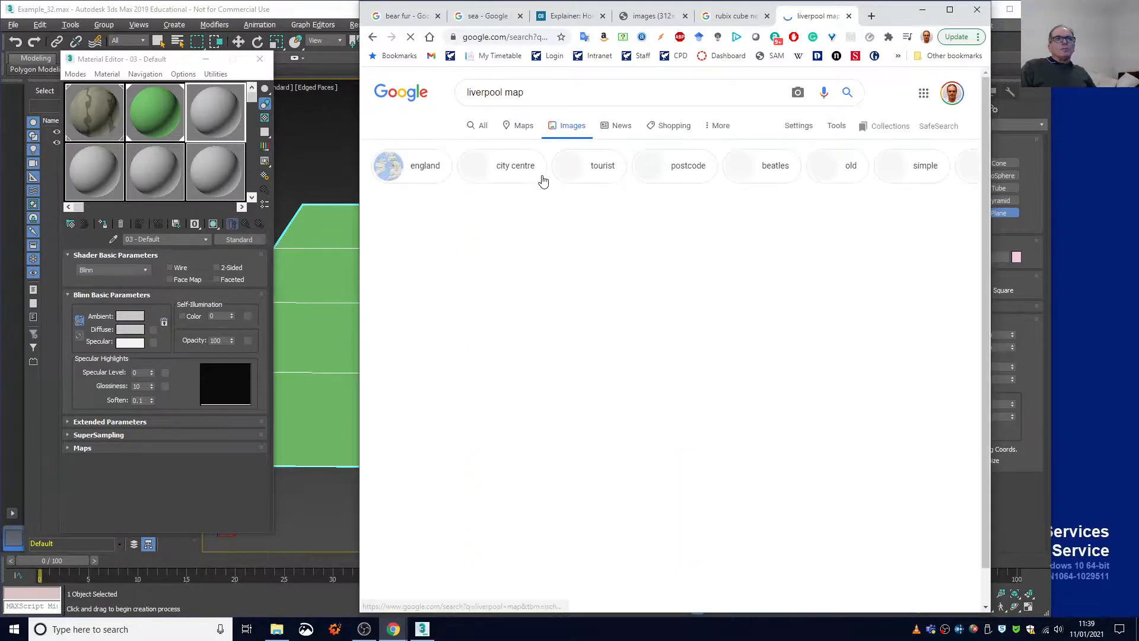
{"action": "scroll", "coordinate": [515, 271], "scroll_direction": "down", "scroll_amount": 5}
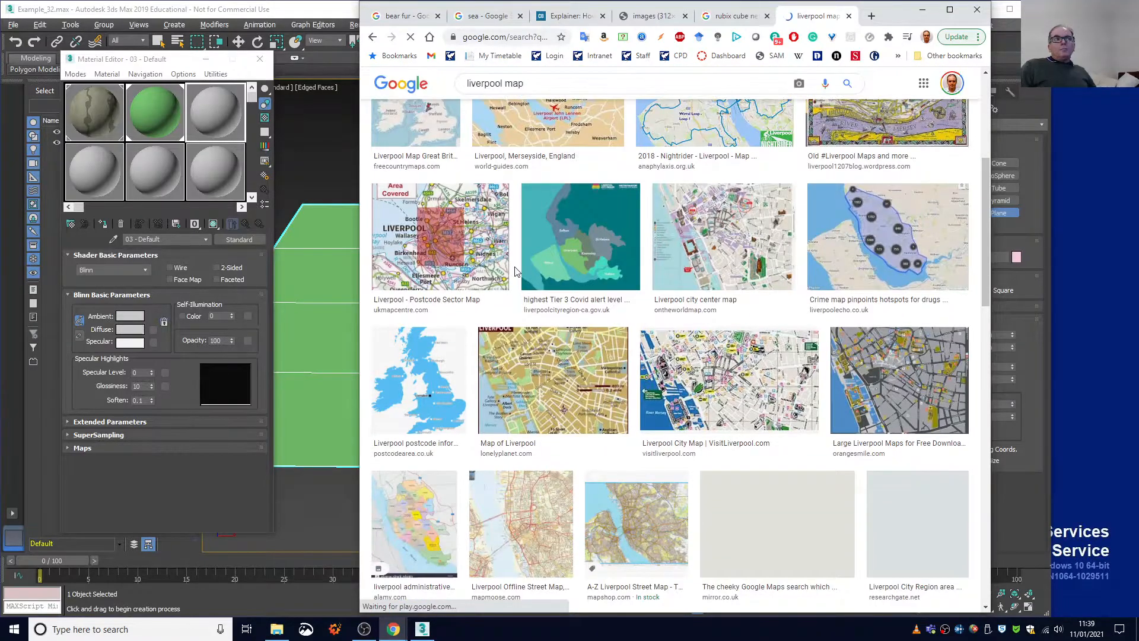
{"action": "scroll", "coordinate": [514, 271], "scroll_direction": "down", "scroll_amount": 4}
{"action": "scroll", "coordinate": [514, 271], "scroll_direction": "down", "scroll_amount": 5}
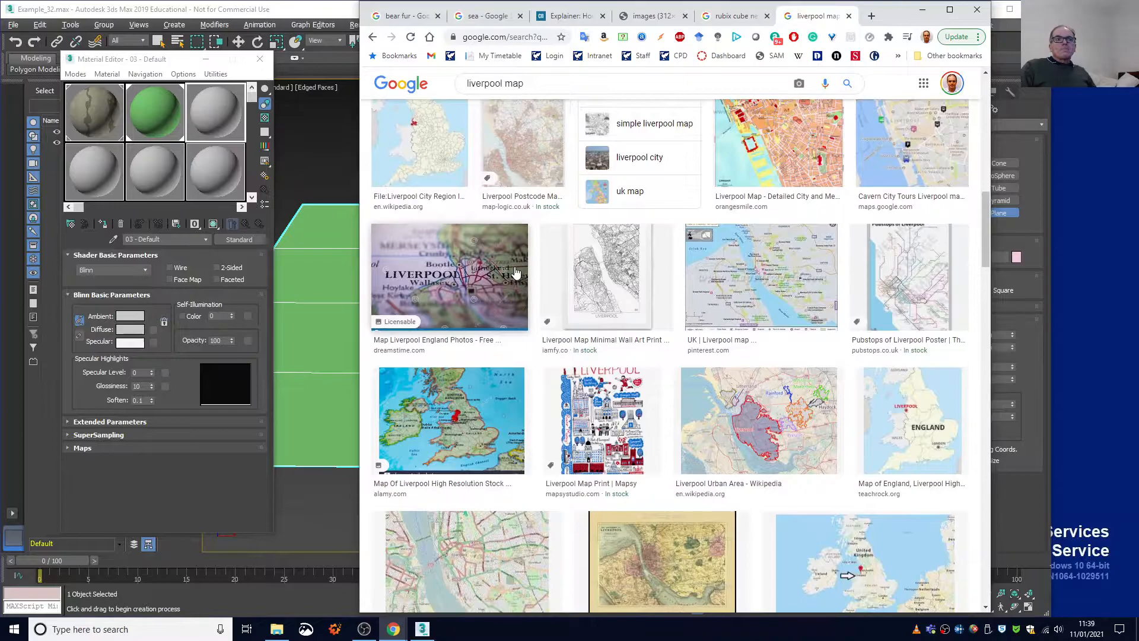
{"action": "scroll", "coordinate": [515, 271], "scroll_direction": "down", "scroll_amount": 3}
{"action": "scroll", "coordinate": [514, 271], "scroll_direction": "down", "scroll_amount": 3}
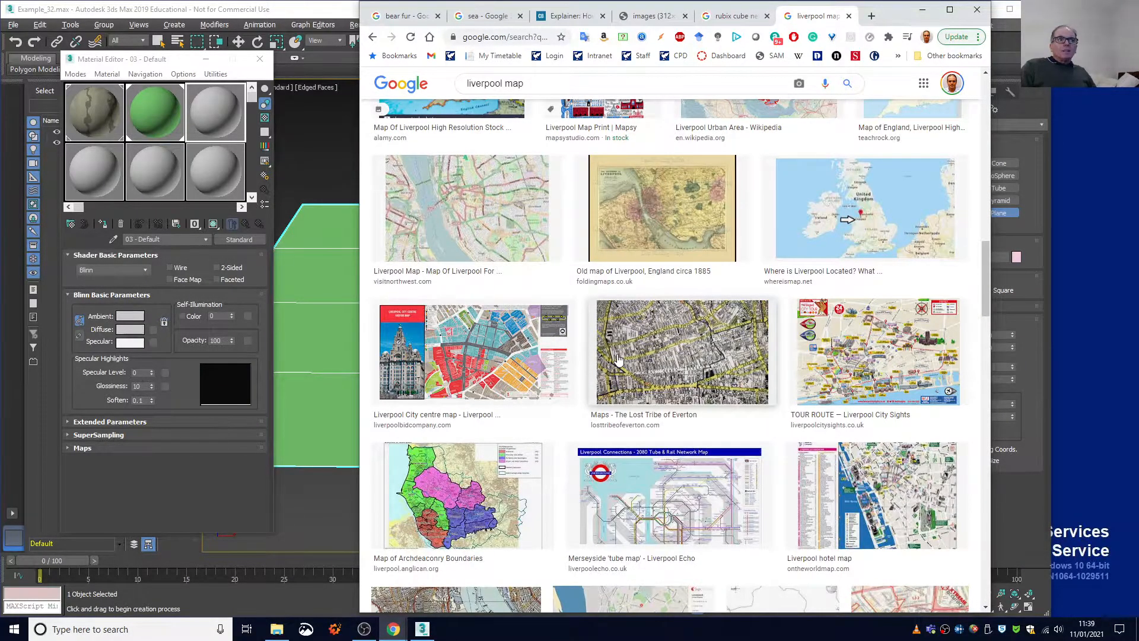
{"action": "scroll", "coordinate": [617, 359], "scroll_direction": "down", "scroll_amount": 4}
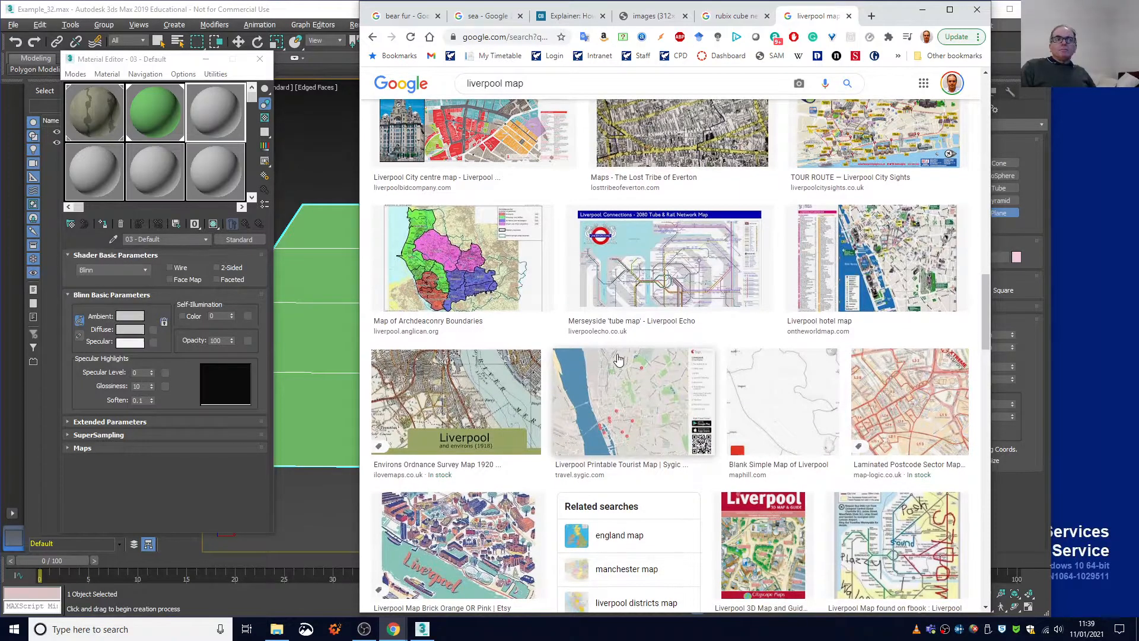
{"action": "left_click", "coordinate": [444, 566]}
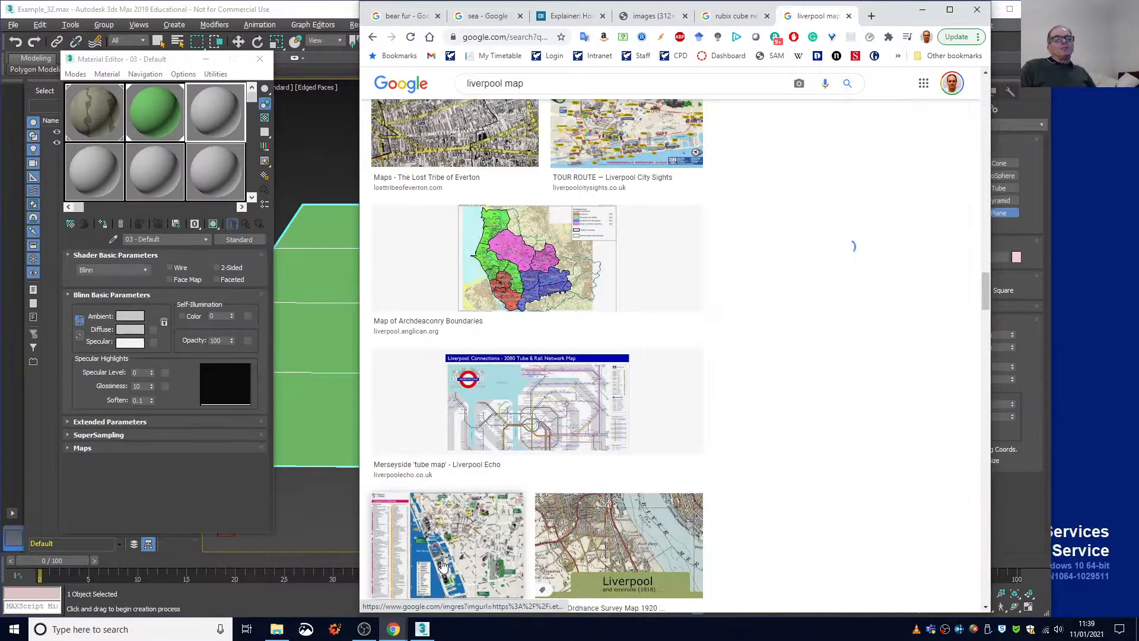
- Visit the map's Etsy listing, return to the image results, and open the illustrated Liverpool map image in its own tab
{"action": "left_click", "coordinate": [829, 204]}
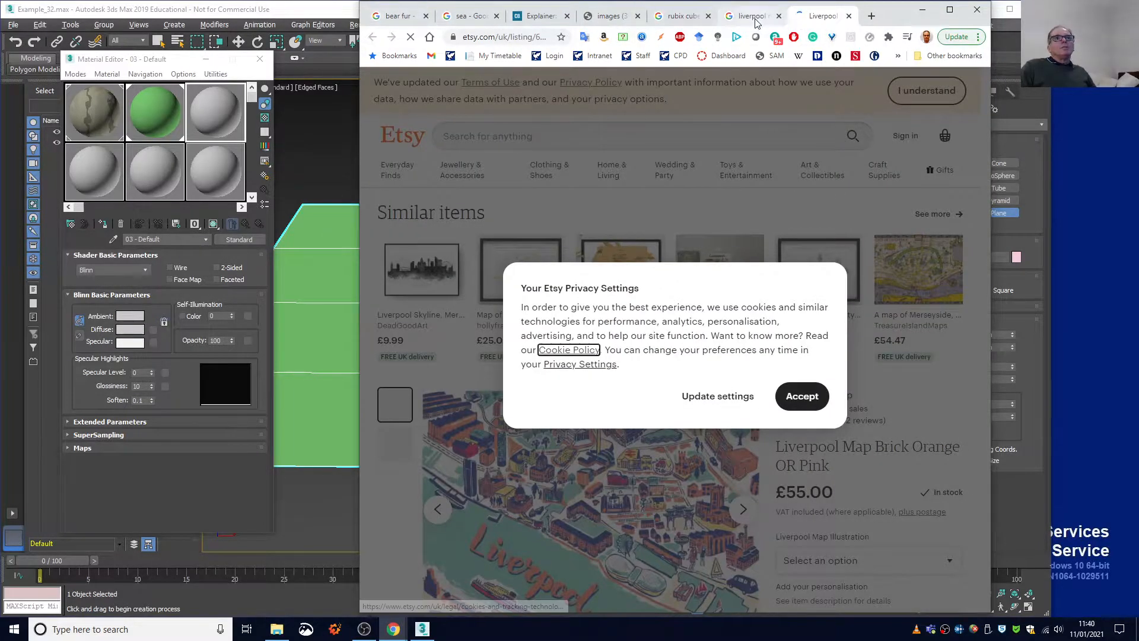
{"action": "left_click", "coordinate": [750, 17]}
{"action": "right_click", "coordinate": [849, 171]}
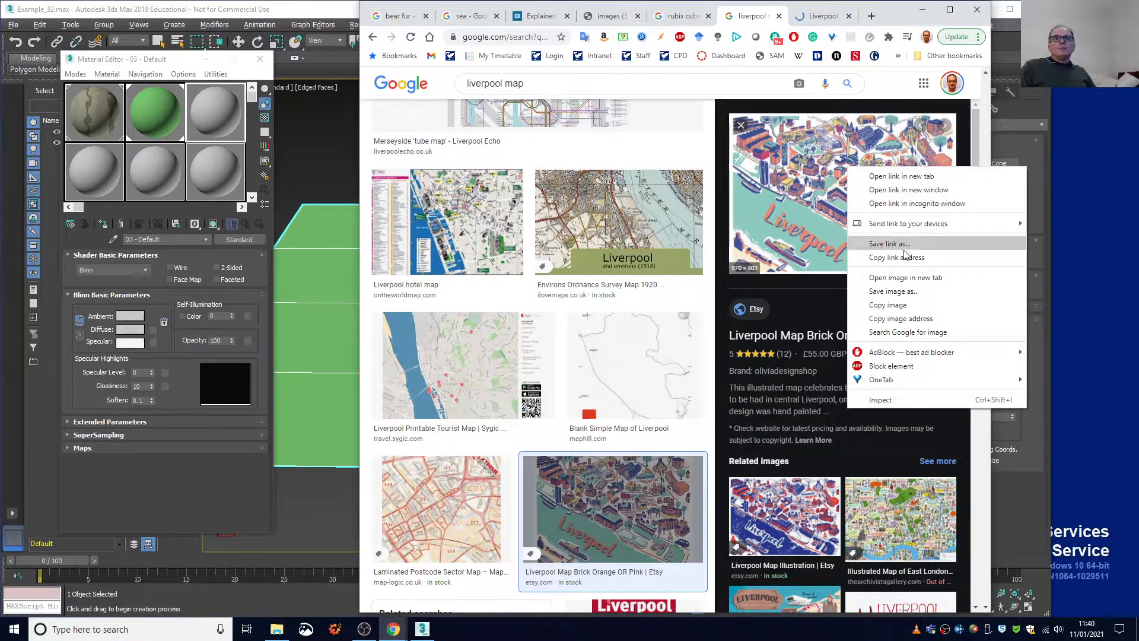
{"action": "left_click", "coordinate": [907, 277]}
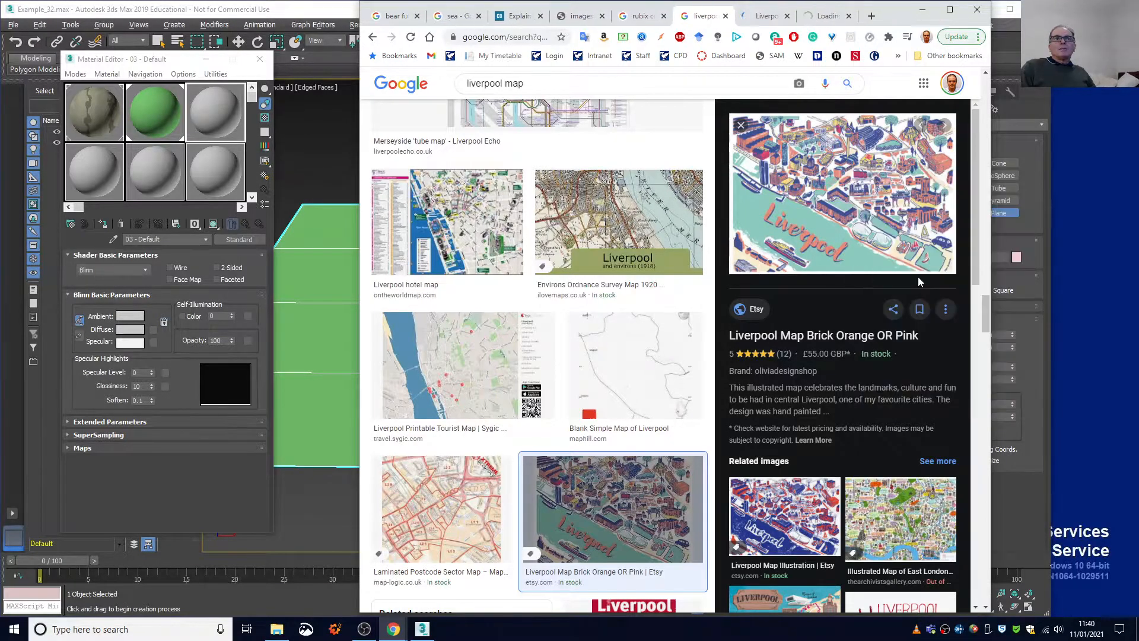
- Save the illustrated Liverpool map image to the Downloads folder as Liverpool.jpg
{"action": "left_click", "coordinate": [827, 18]}
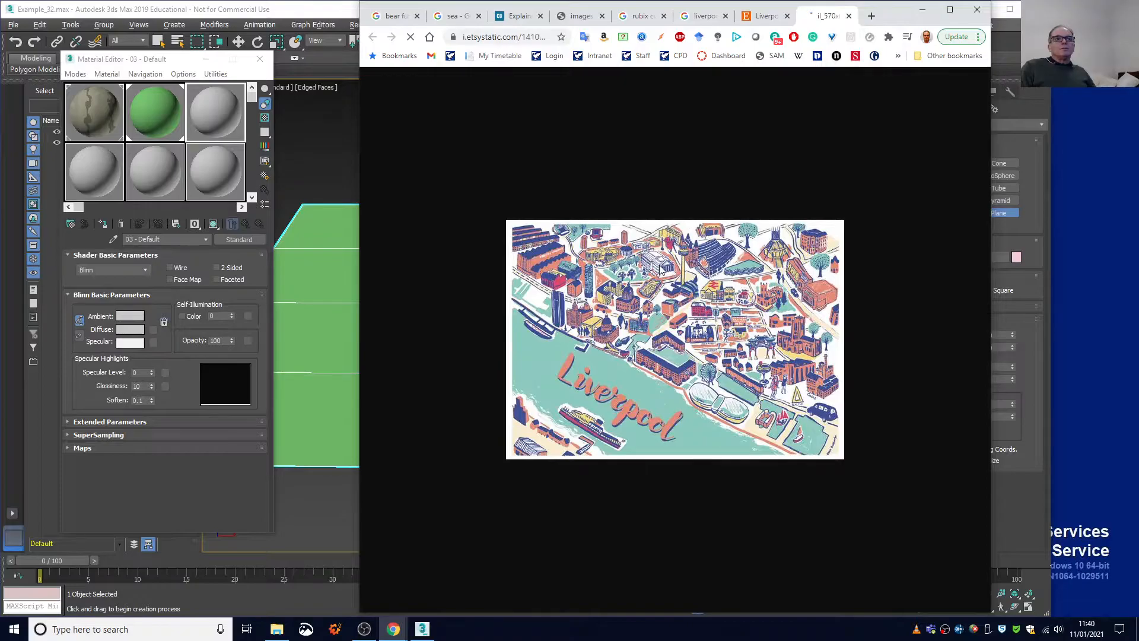
{"action": "right_click", "coordinate": [665, 261]}
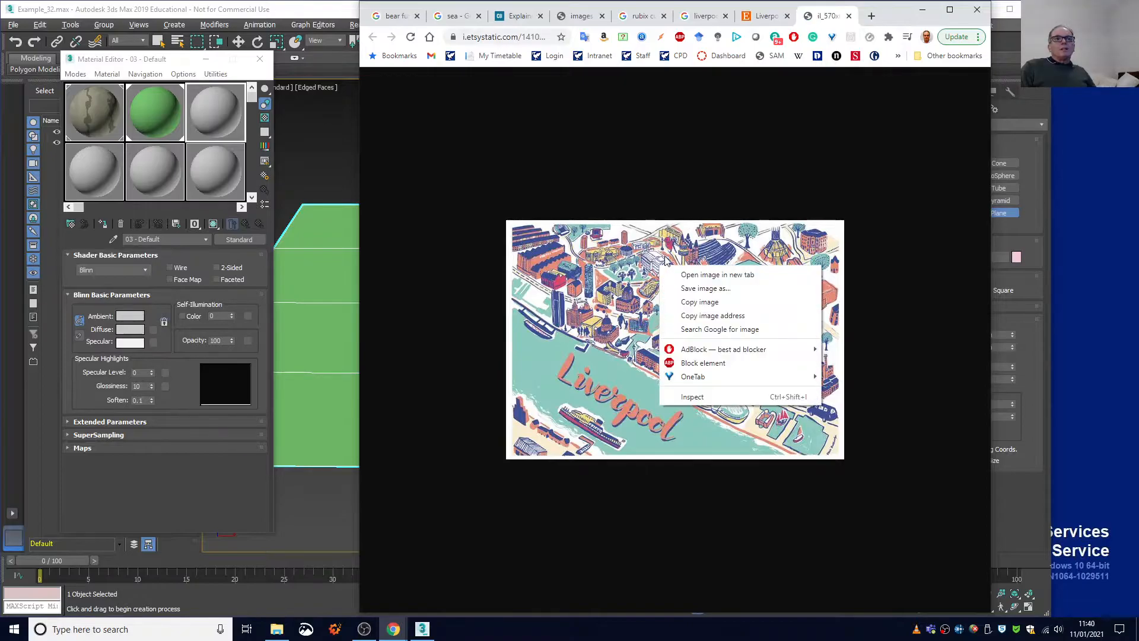
{"action": "left_click", "coordinate": [699, 289]}
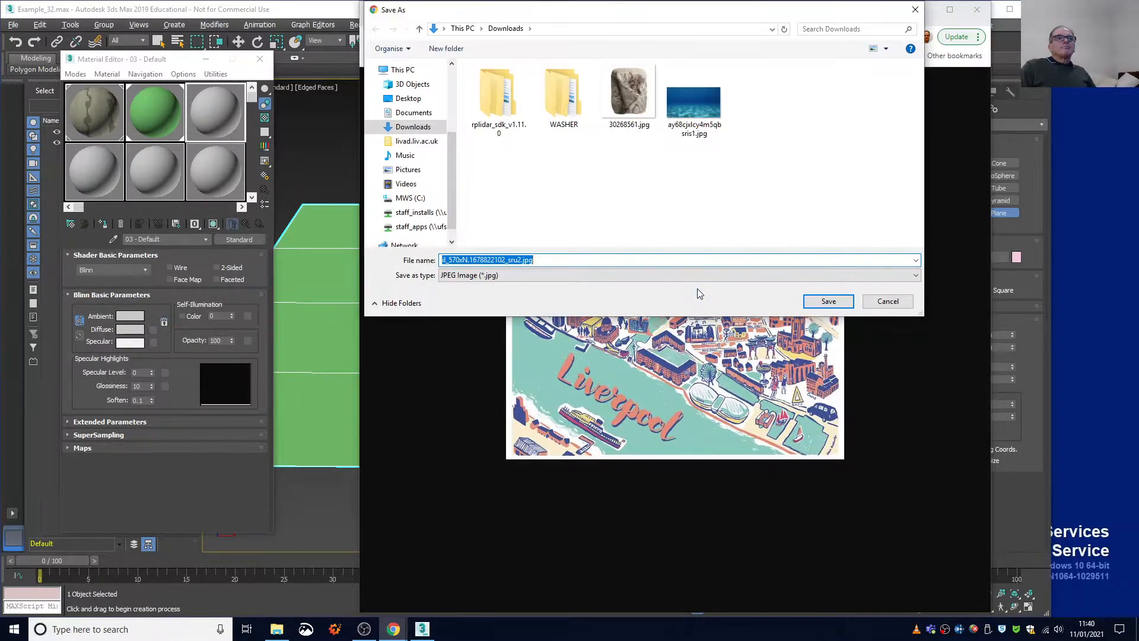
{"action": "left_click", "coordinate": [520, 260]}
{"action": "left_click_drag", "start_coordinate": [507, 259], "coordinate": [440, 260]}
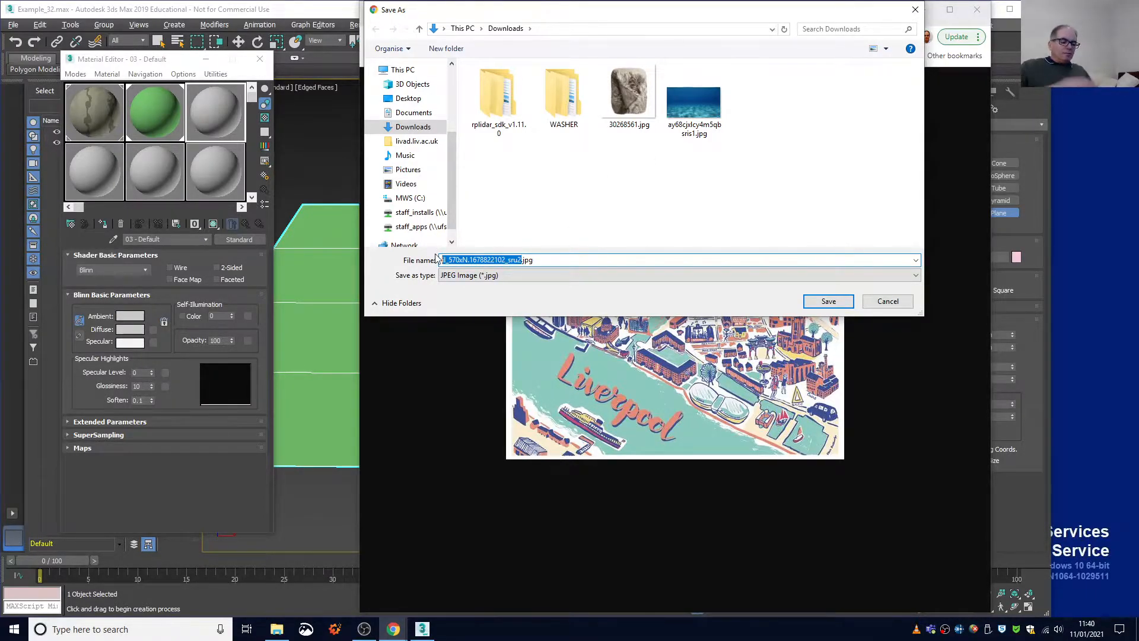
{"action": "type", "text": "Liverpool"}
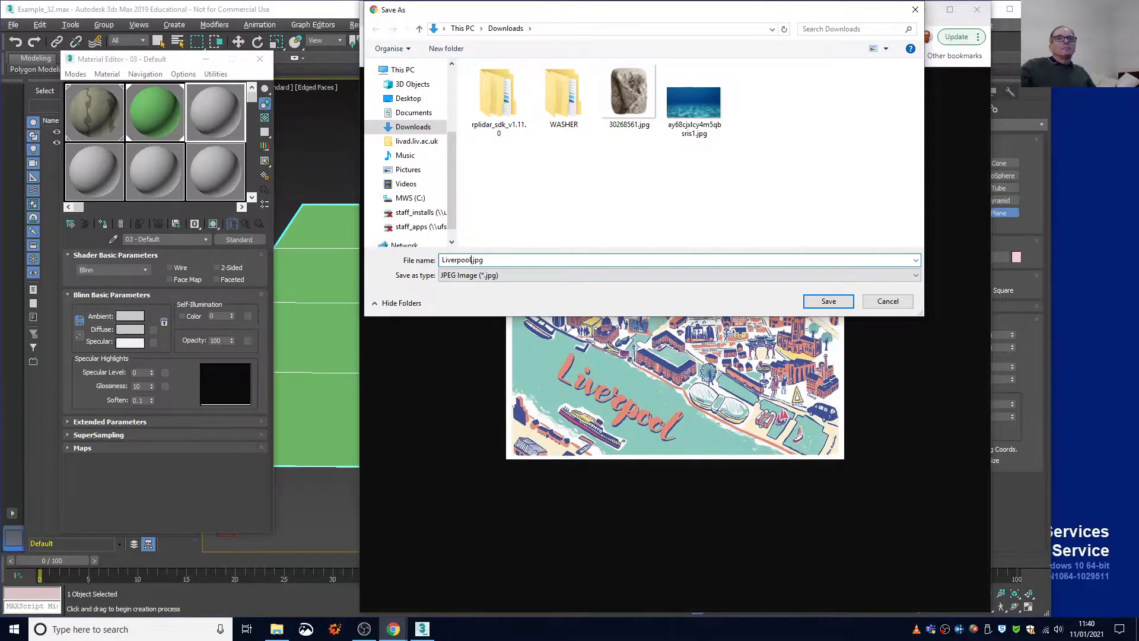
{"action": "key", "text": "Return"}
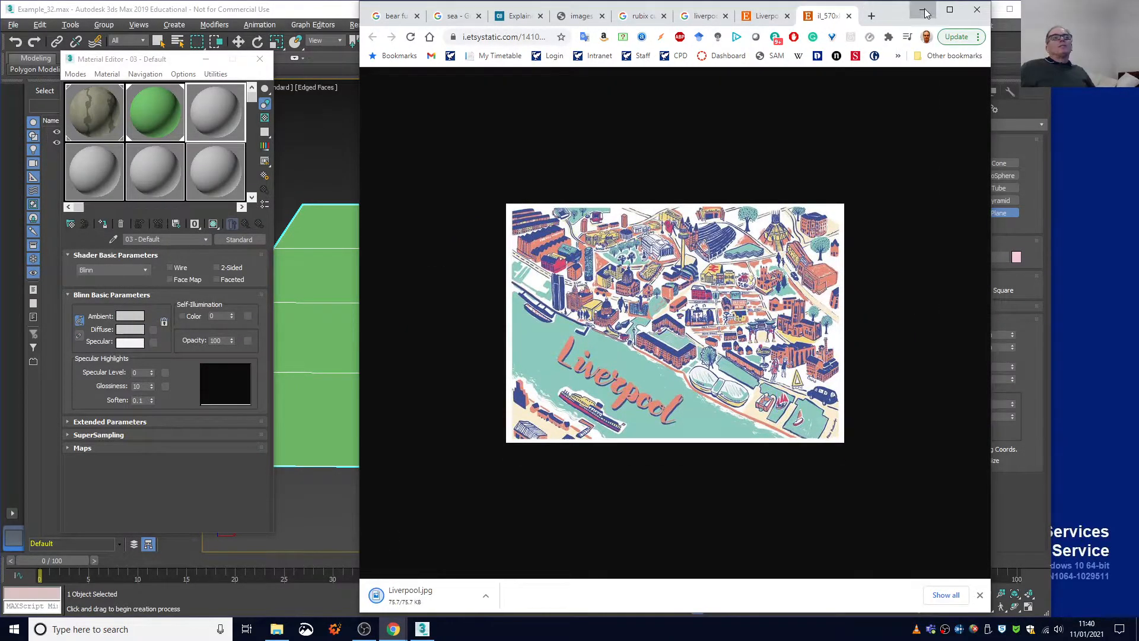
- Return to 3ds Max and assign a Bitmap map to the diffuse colour of the green material in the second slot
{"action": "left_click", "coordinate": [922, 9]}
{"action": "left_click", "coordinate": [166, 120]}
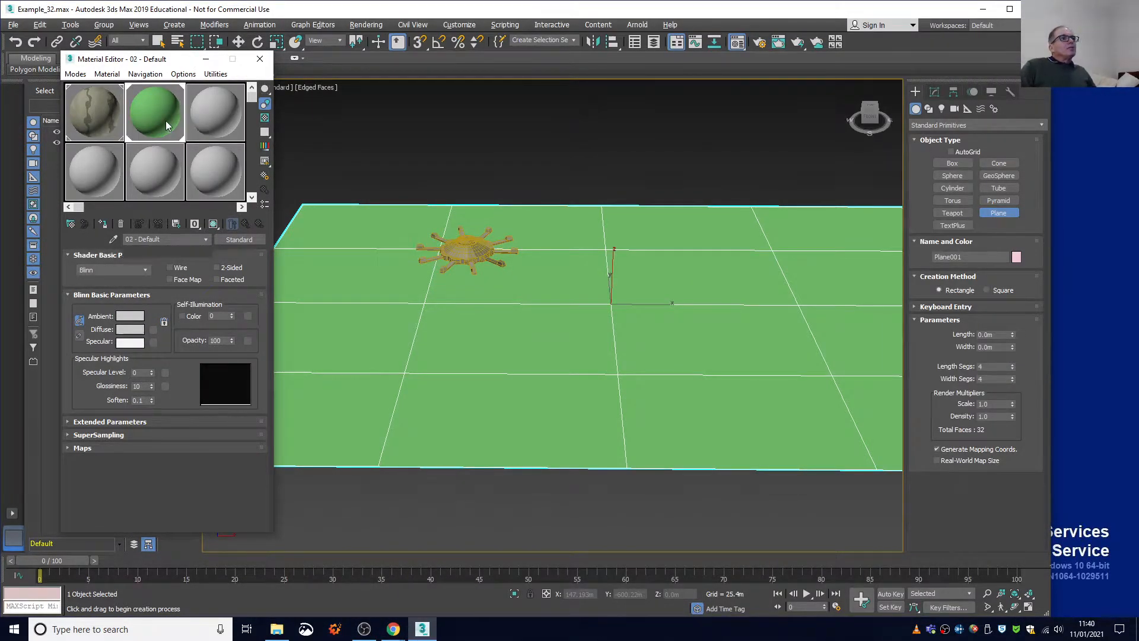
{"action": "left_click", "coordinate": [153, 330]}
{"action": "scroll", "coordinate": [473, 187], "scroll_direction": "up", "scroll_amount": 4}
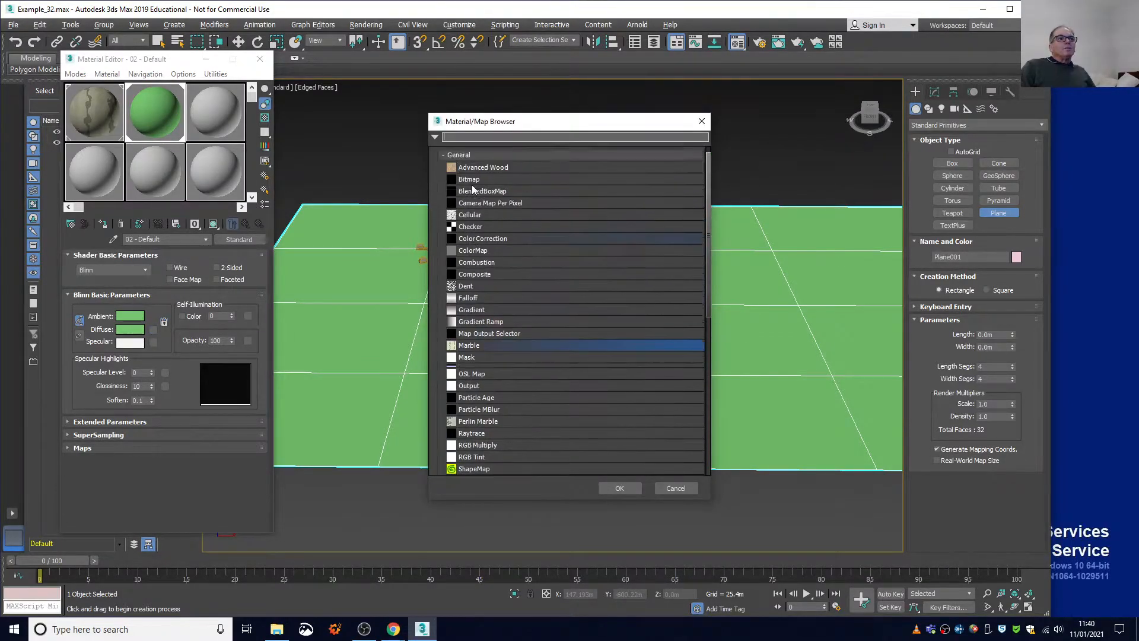
{"action": "left_click", "coordinate": [496, 190]}
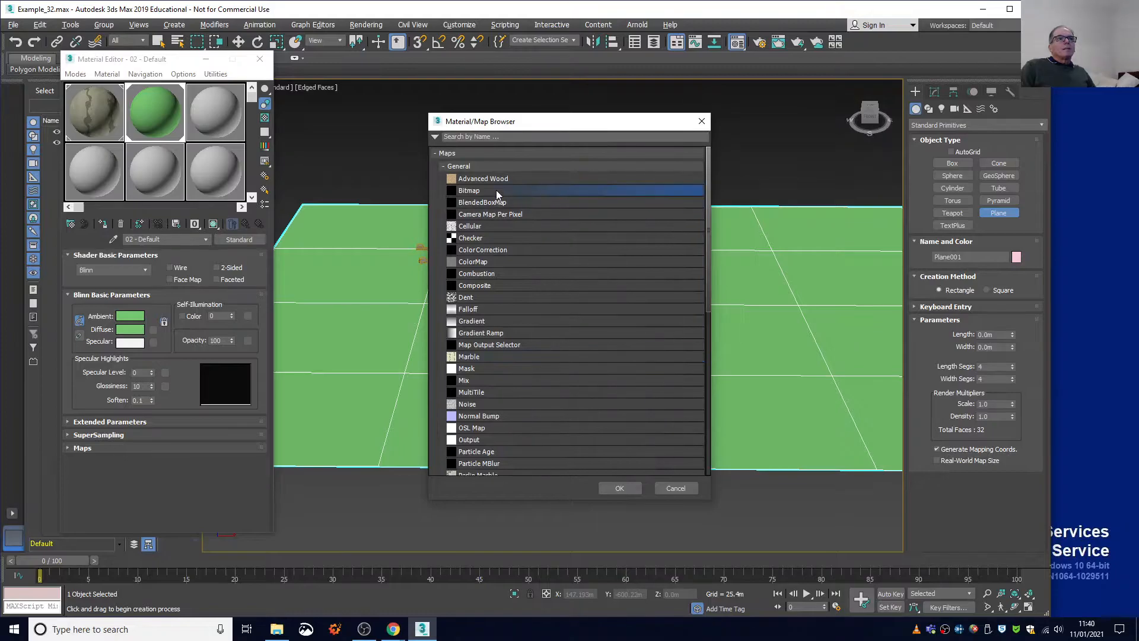
{"action": "left_click", "coordinate": [618, 488]}
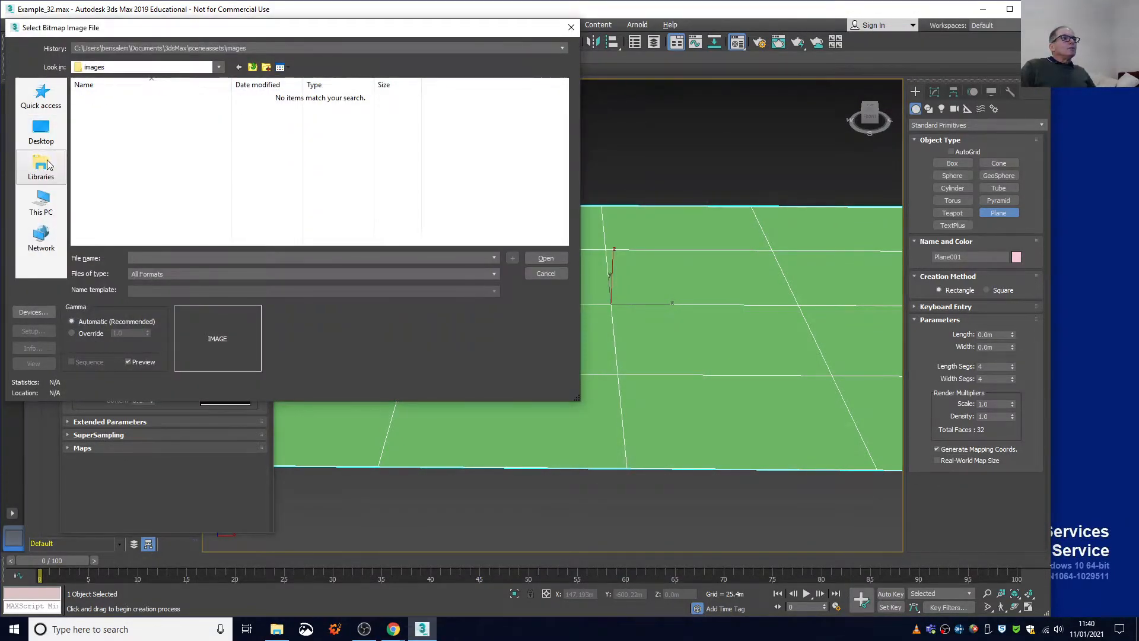
- Load Liverpool.jpg from Downloads as the bitmap, show the shaded material in the viewport and close the Material Editor
{"action": "left_click", "coordinate": [219, 67]}
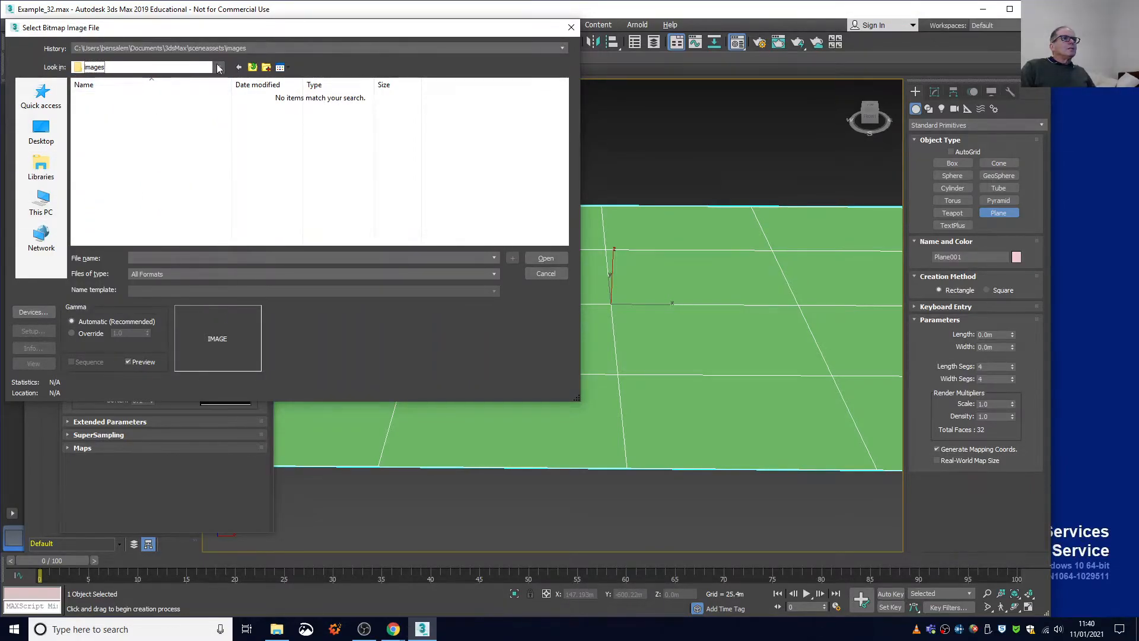
{"action": "left_click", "coordinate": [208, 67]}
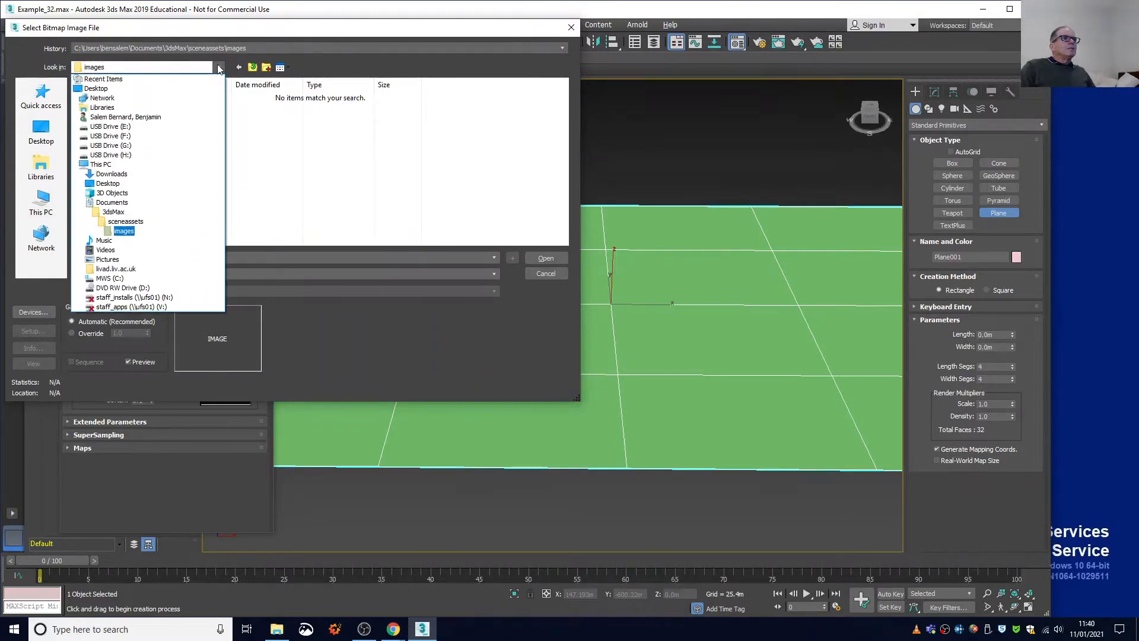
{"action": "left_click", "coordinate": [198, 174]}
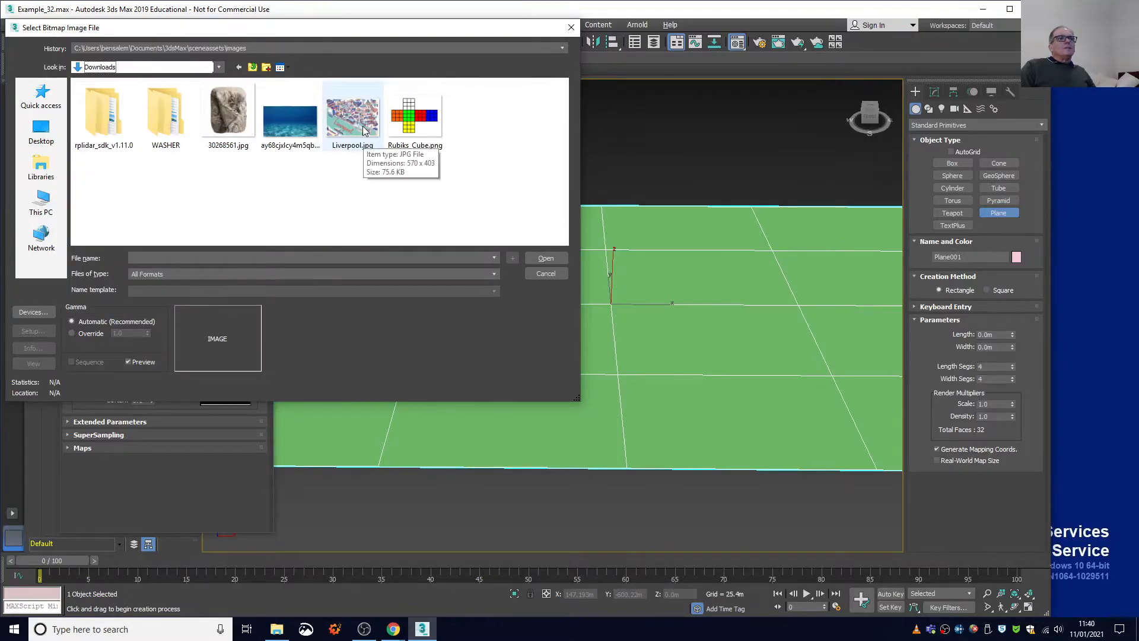
{"action": "left_click", "coordinate": [353, 142]}
{"action": "left_click", "coordinate": [546, 259]}
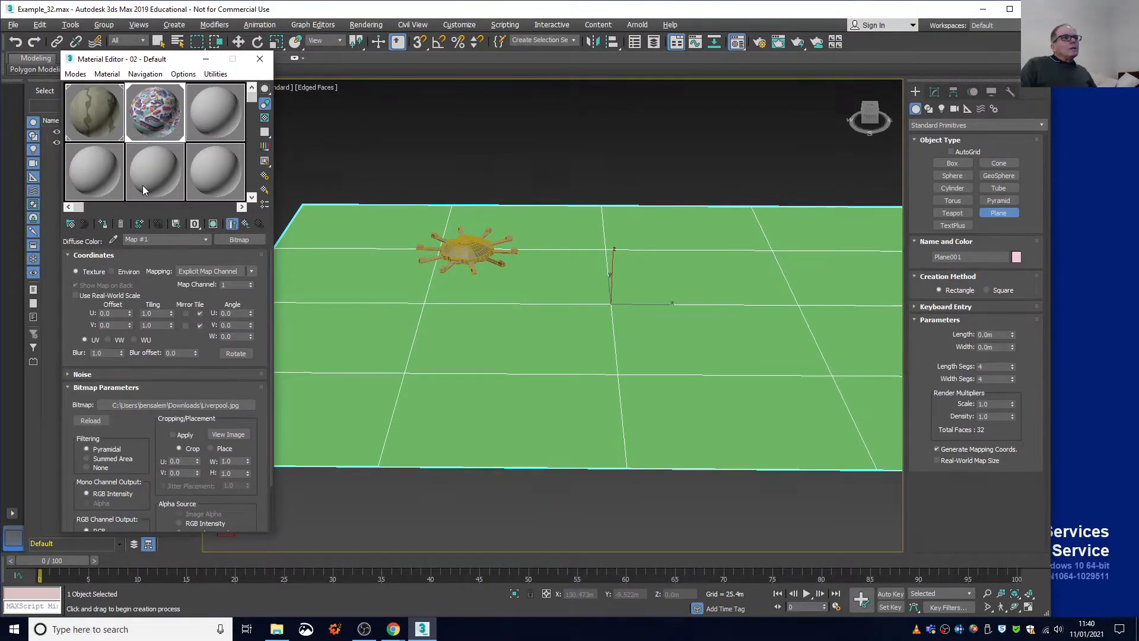
{"action": "left_click", "coordinate": [212, 225]}
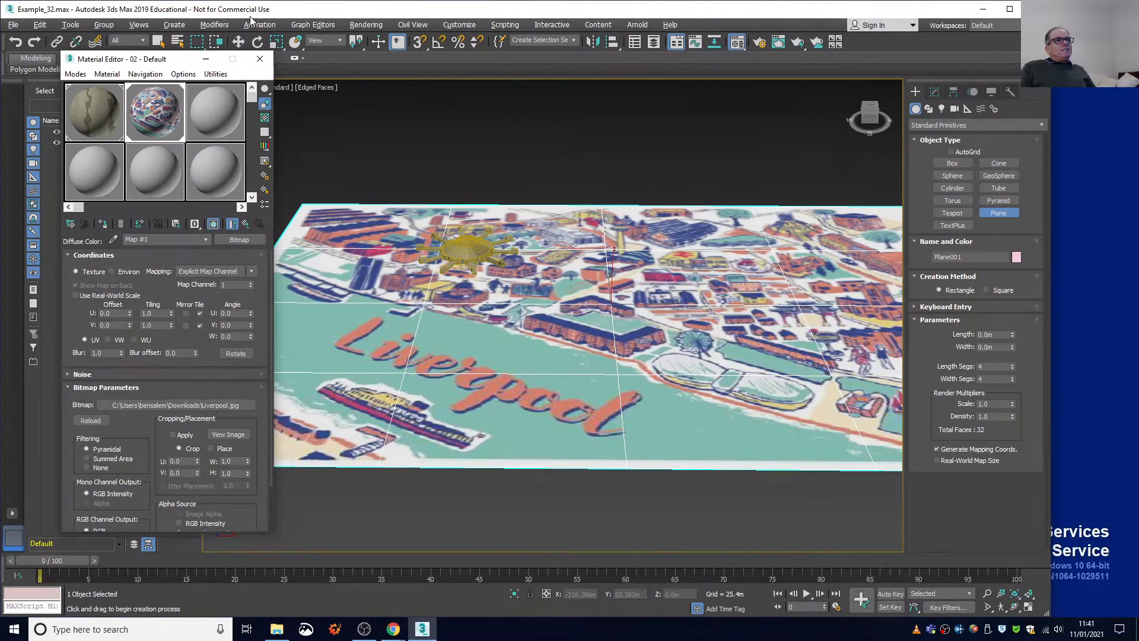
{"action": "left_click", "coordinate": [259, 58]}
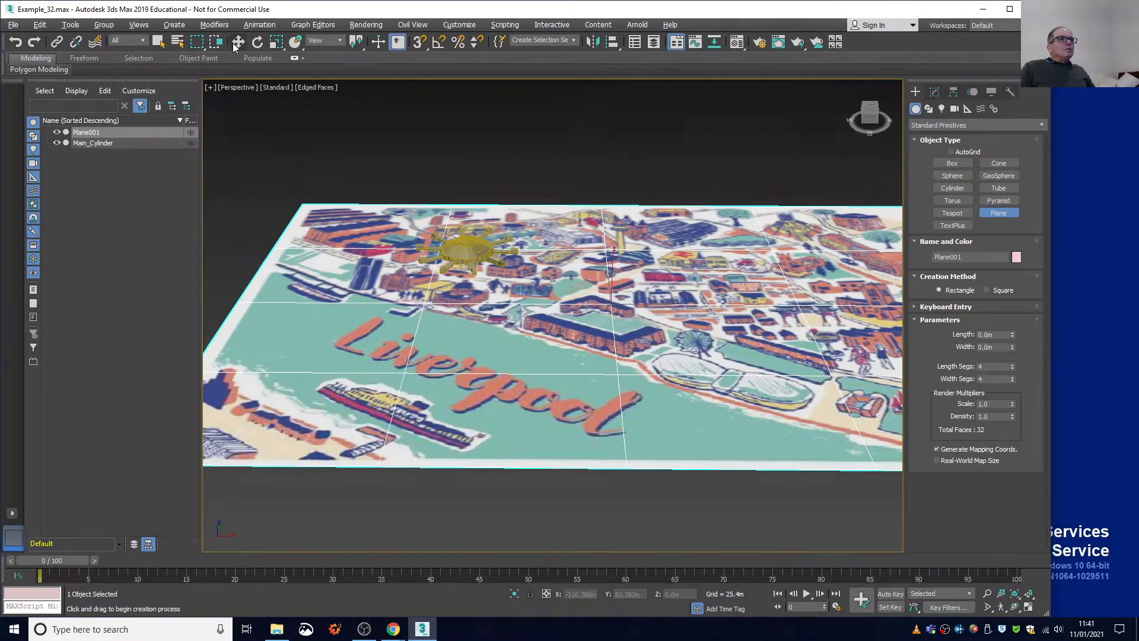
- Move Main_Cylinder onto the river beside the start of the Liverpool lettering, at about X -182 m, Y -284 m, and deselect it
{"action": "left_click", "coordinate": [238, 41]}
{"action": "left_click", "coordinate": [552, 273]}
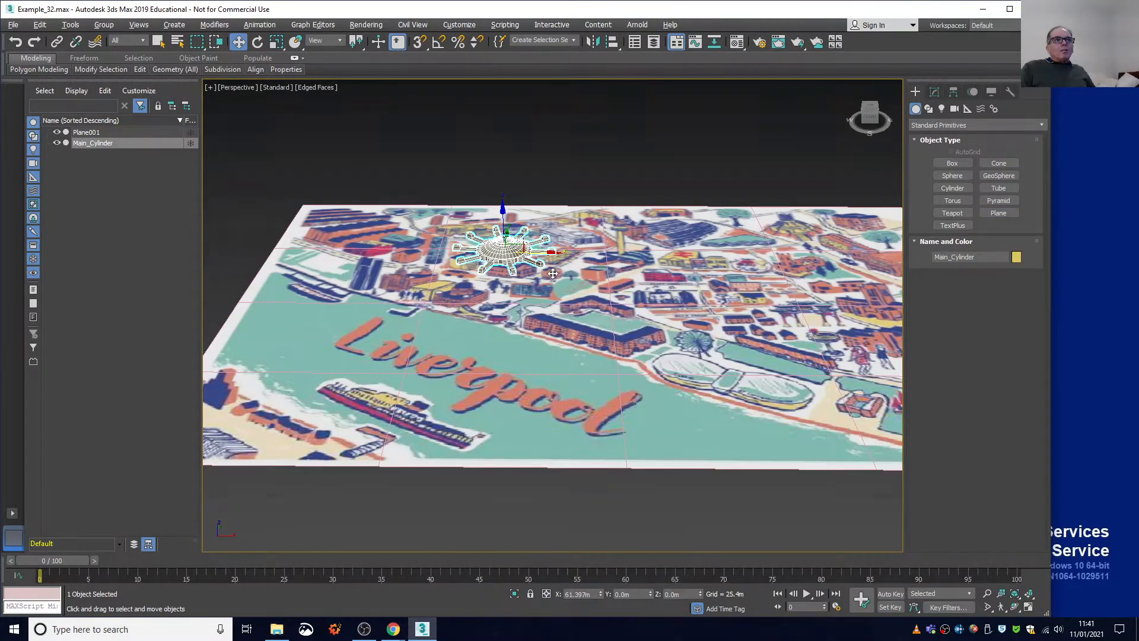
{"action": "left_click_drag", "start_coordinate": [553, 274], "coordinate": [832, 389]}
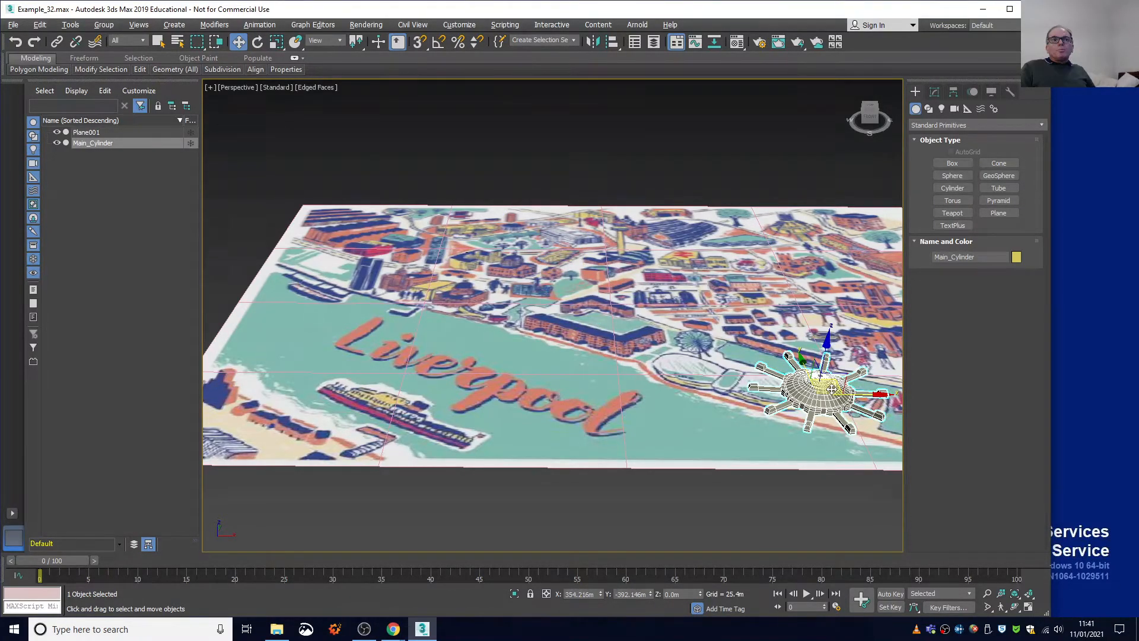
{"action": "left_click_drag", "start_coordinate": [832, 389], "coordinate": [393, 342]}
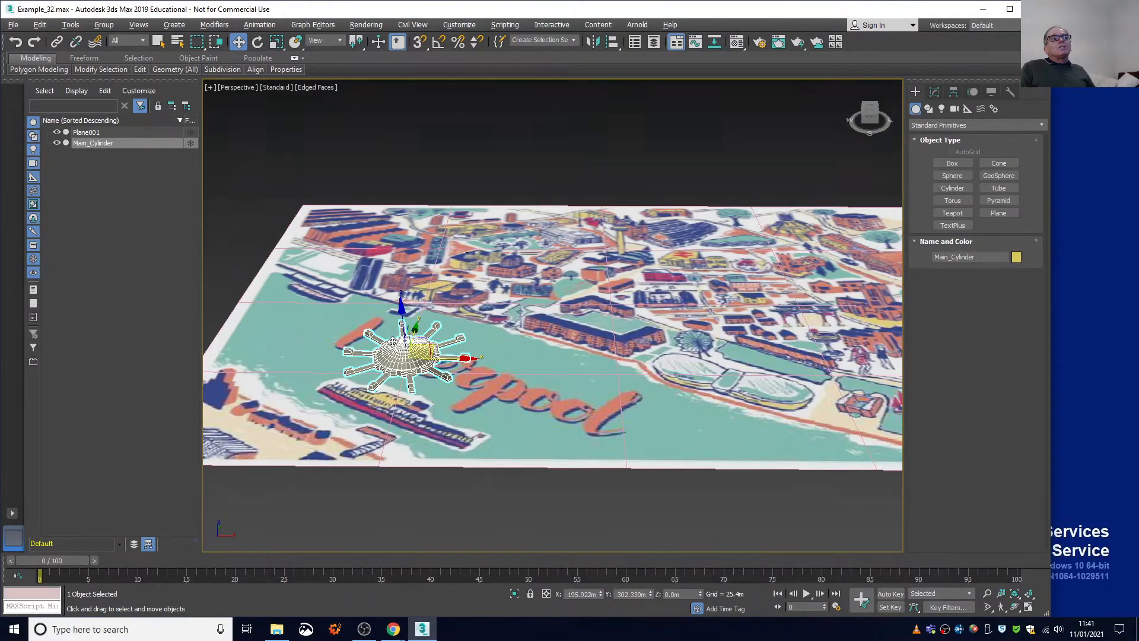
{"action": "left_click_drag", "start_coordinate": [392, 342], "coordinate": [326, 337]}
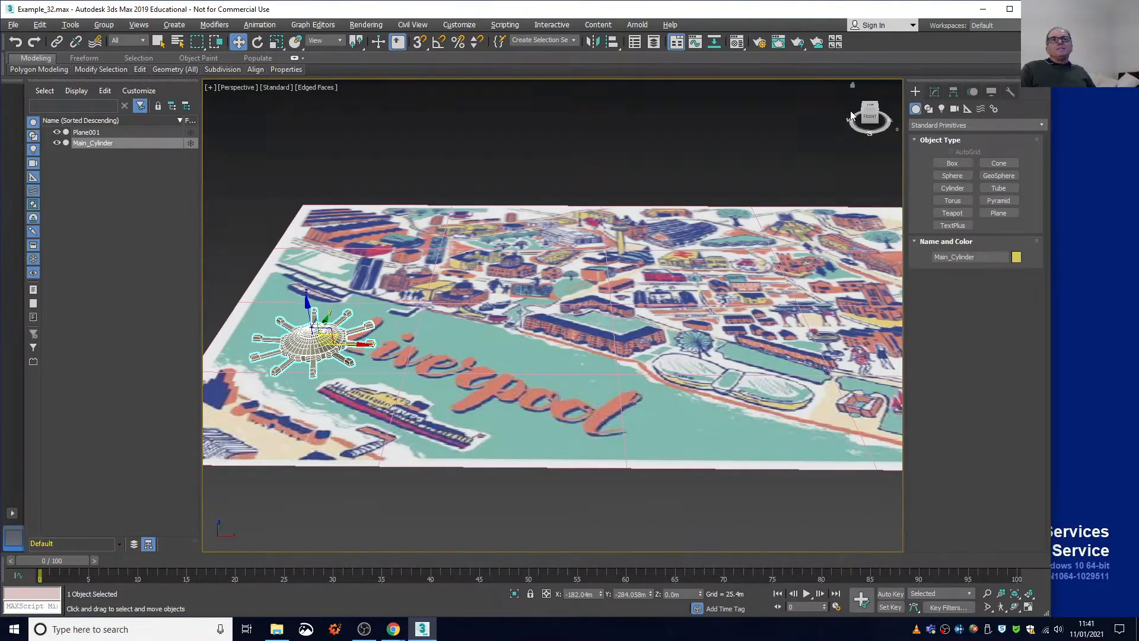
{"action": "left_click_drag", "start_coordinate": [870, 115], "coordinate": [865, 128]}
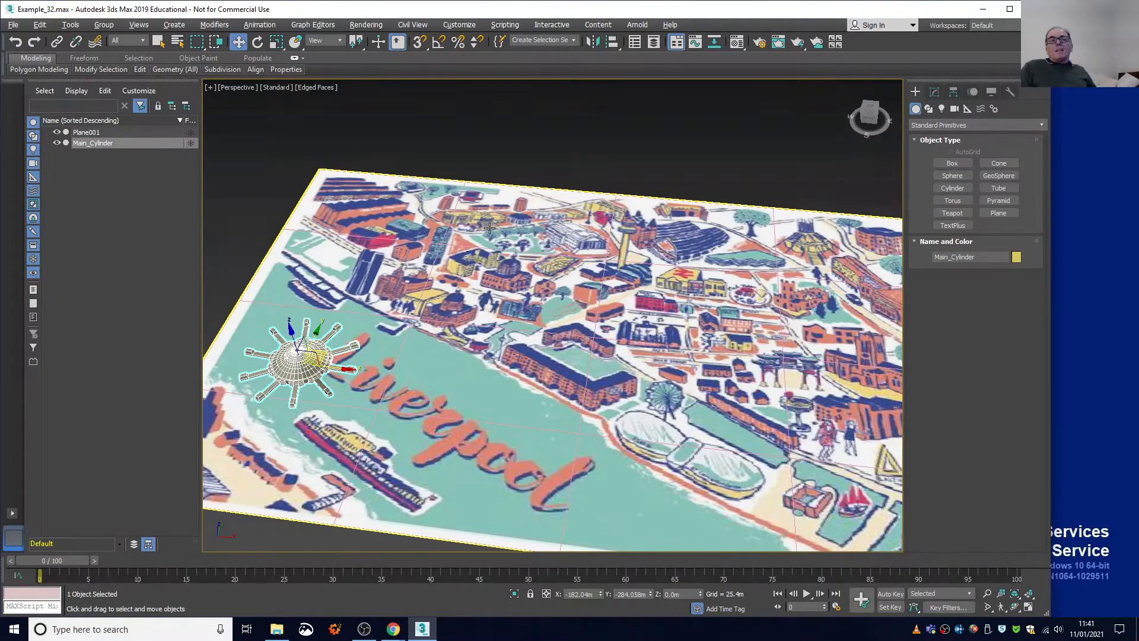
{"action": "left_click", "coordinate": [369, 170]}
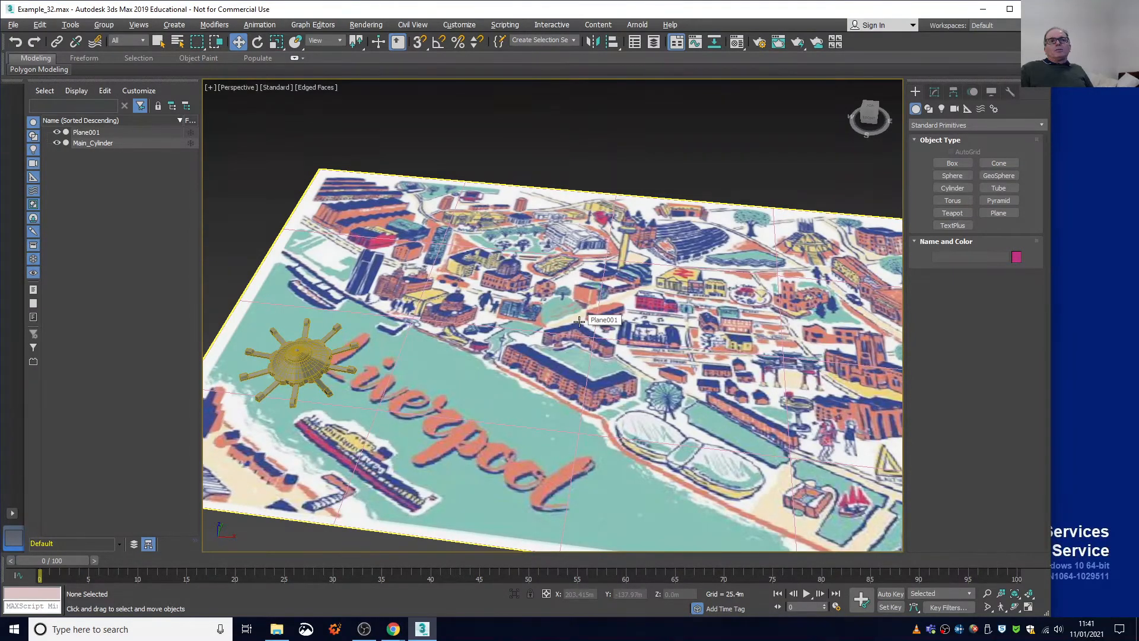
- Save the scene as a new file named Example_33.max in the scenes folder
{"action": "left_click", "coordinate": [13, 24]}
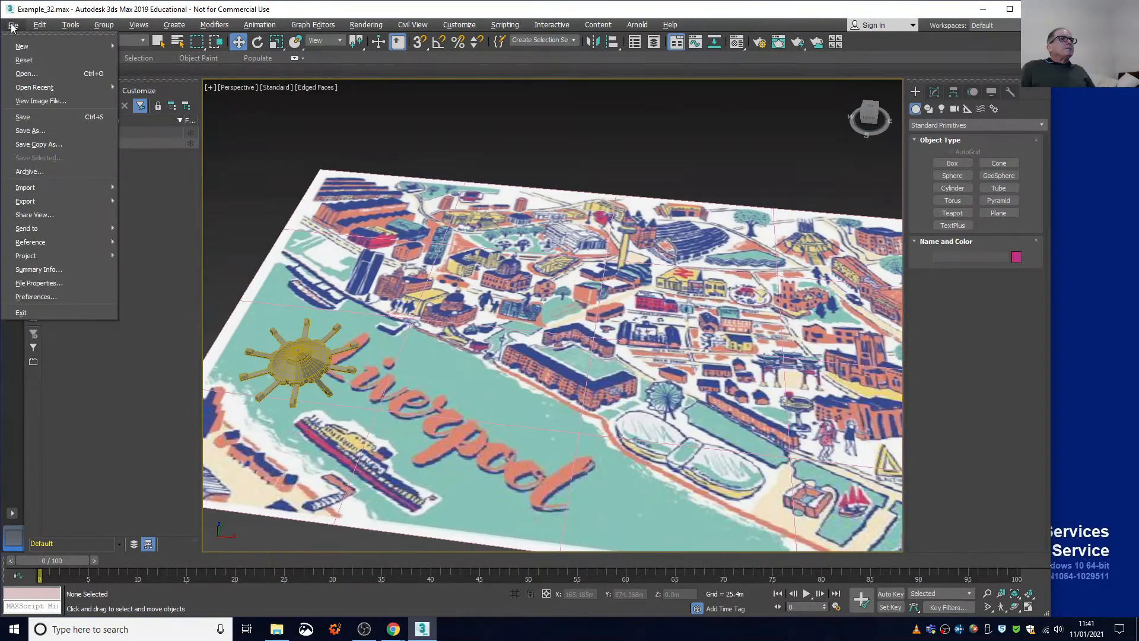
{"action": "left_click", "coordinate": [30, 130]}
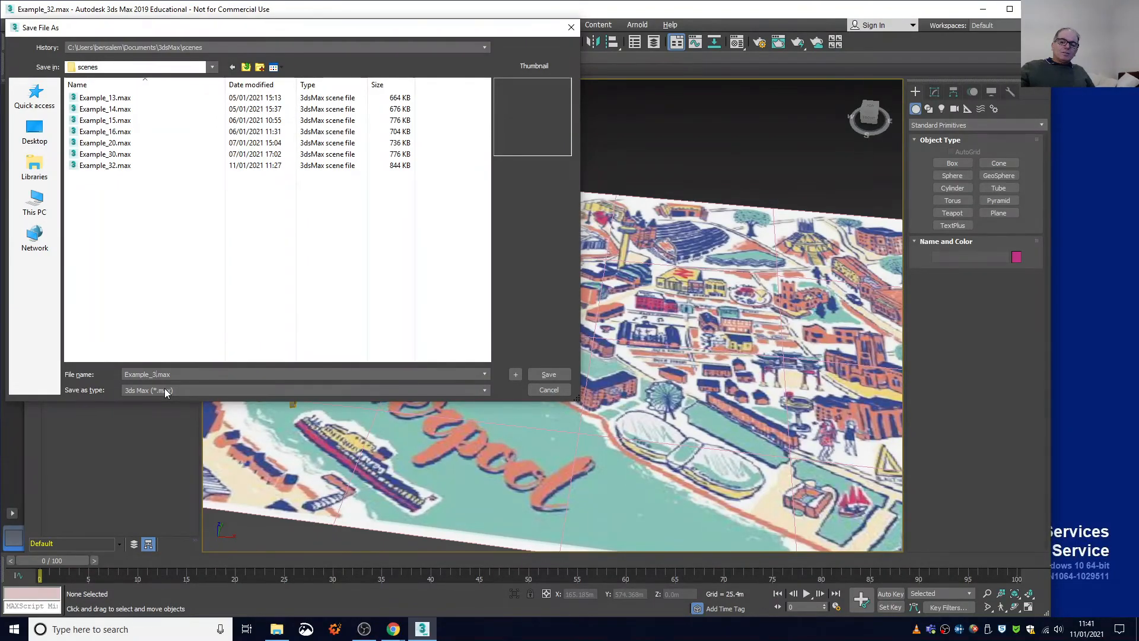
{"action": "type", "text": "3"}
{"action": "key", "text": "Return"}
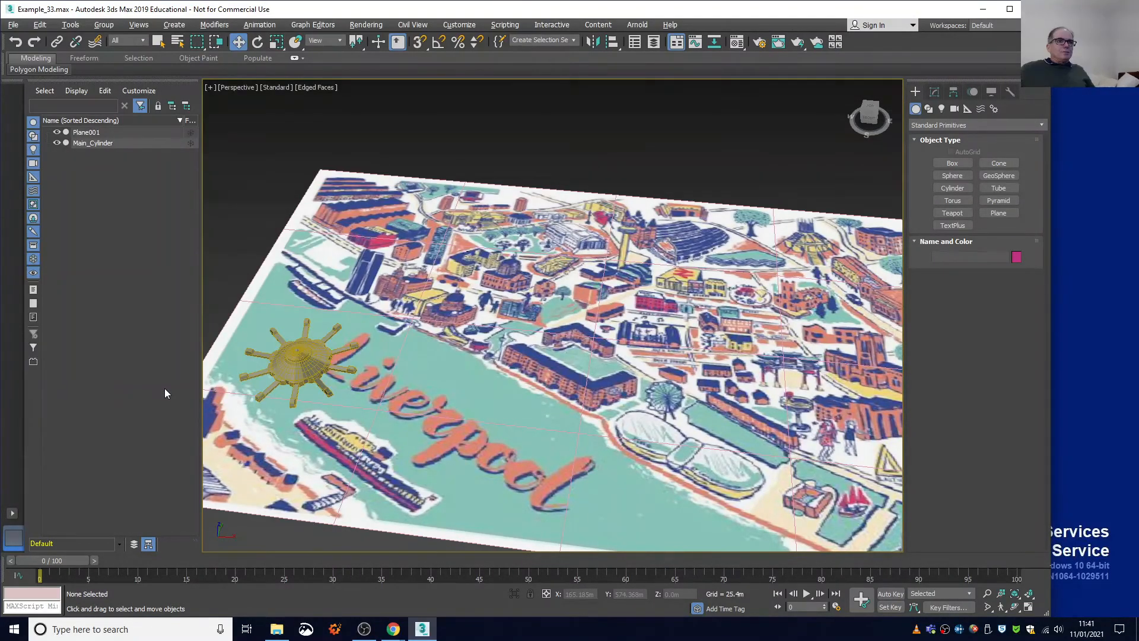